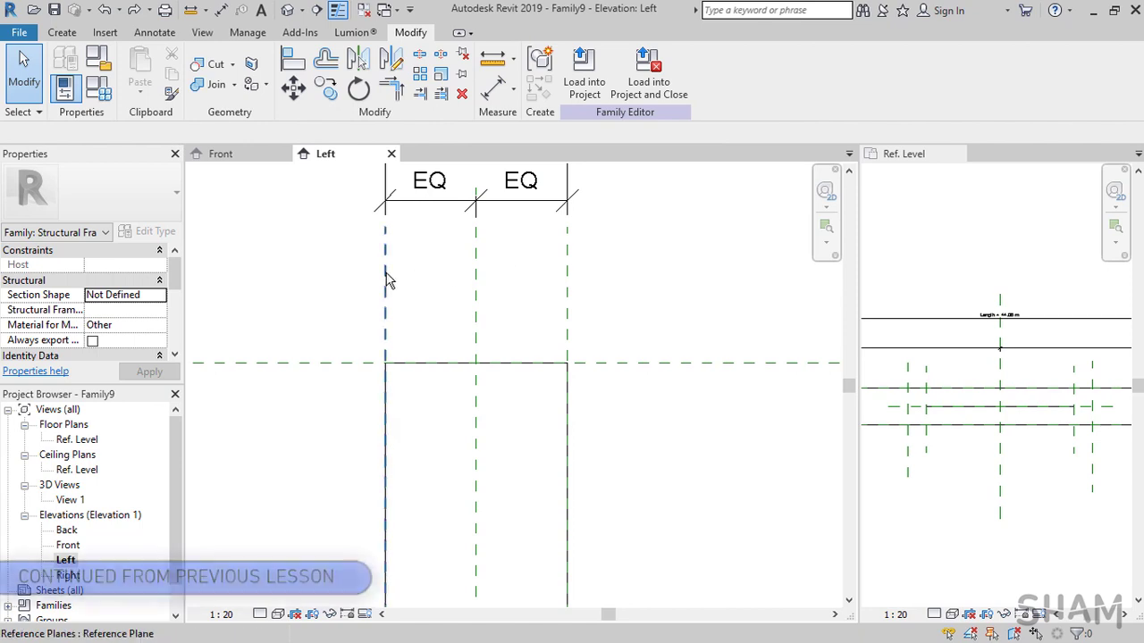
- Draw vertical reference planes about 0.05 m outside the extrusion's left side and 0.06 m outside its right, plus a horizontal one about 0.05 m above its top
right_click(388, 273)
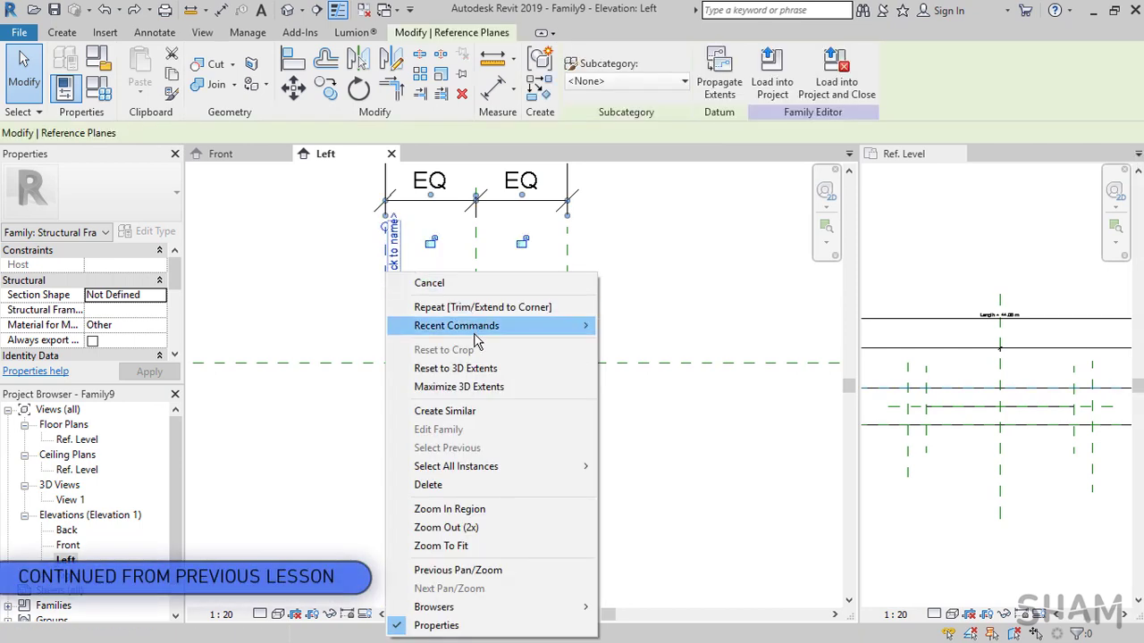
left_click(456, 411)
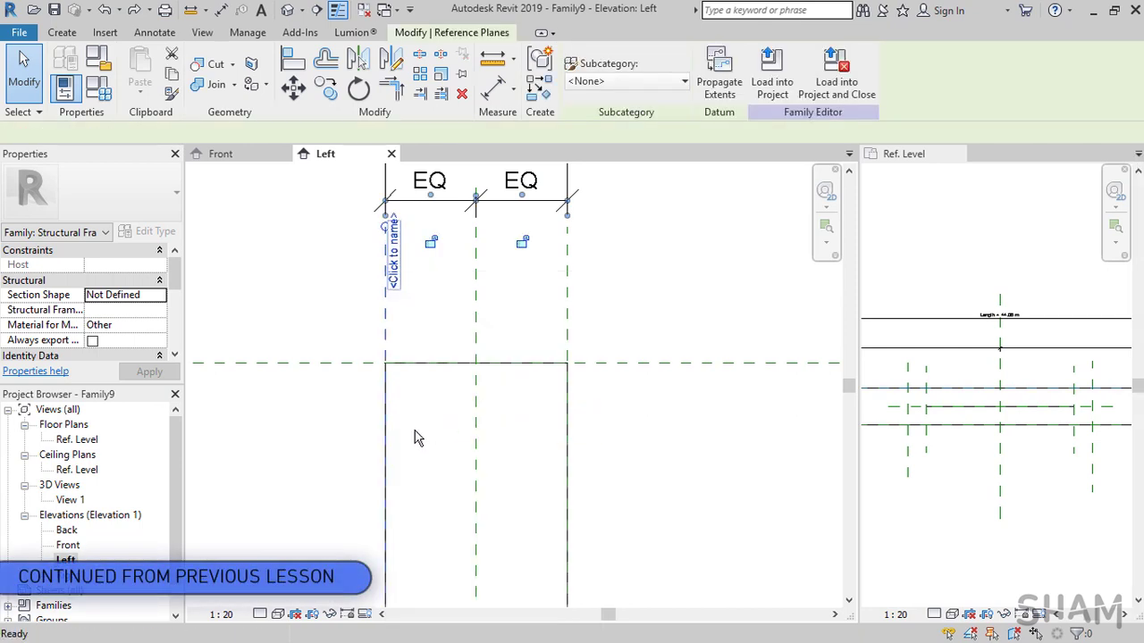
left_click(366, 204)
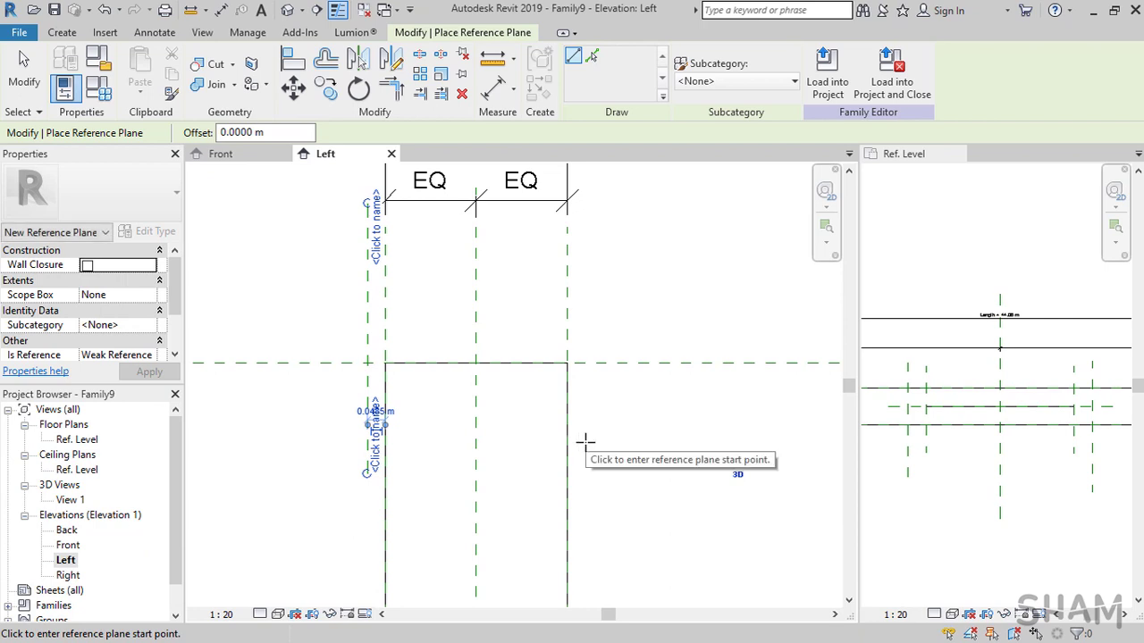
left_click(586, 442)
left_click(588, 204)
left_click(291, 344)
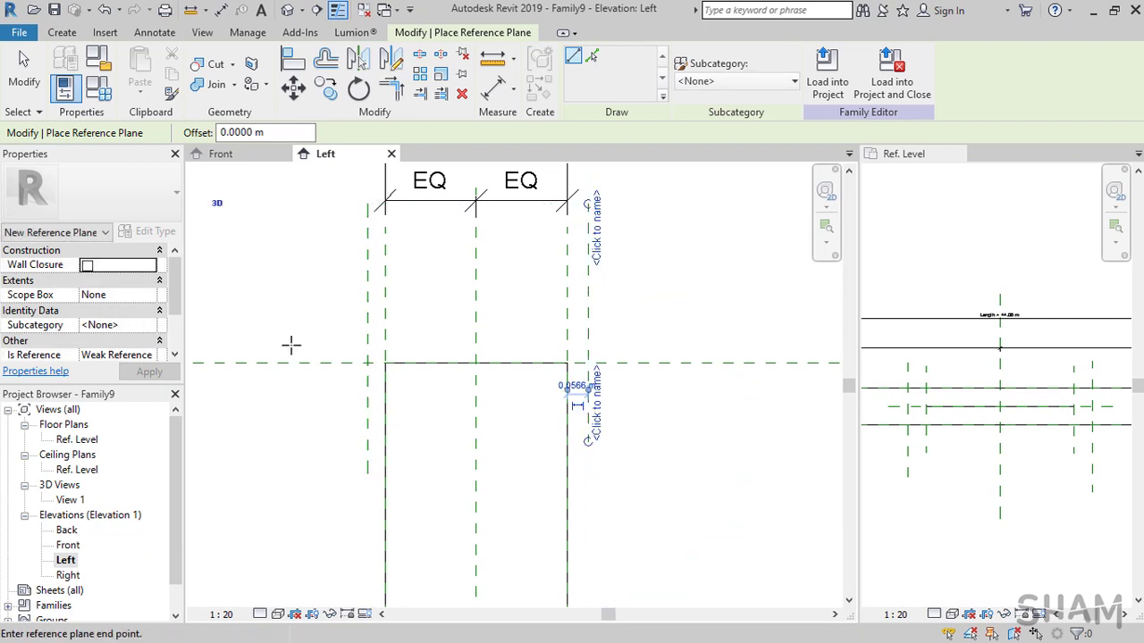
left_click(658, 345)
key("Escape")
key("Escape")
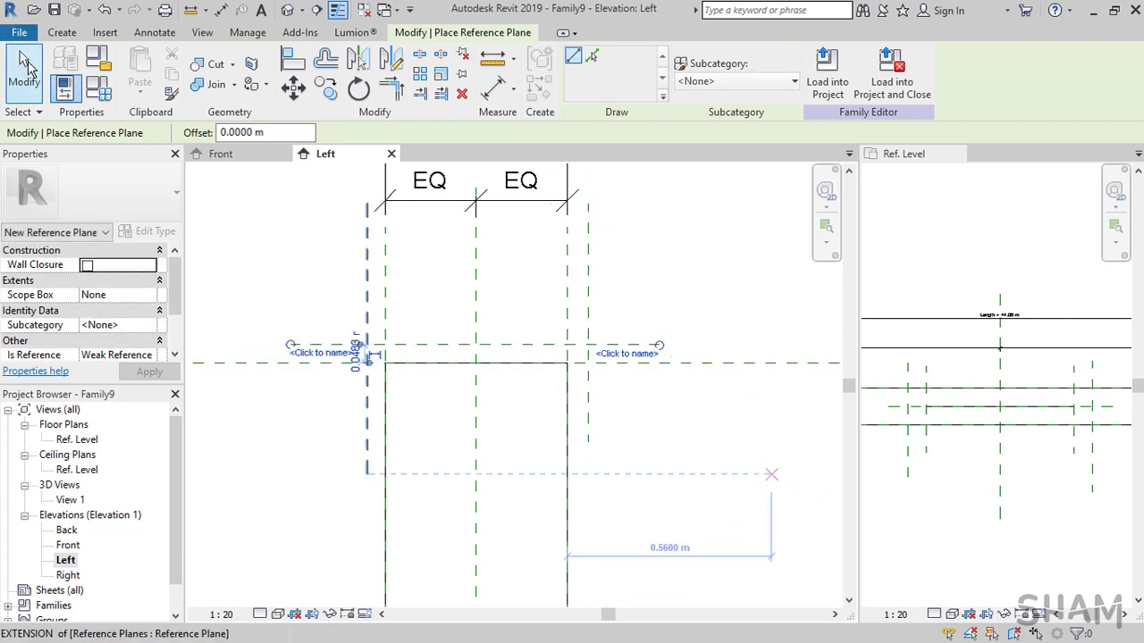
- Dimension the gap between each new reference plane and the adjacent plane along the extrusion's left side, right side and top
left_click(496, 82)
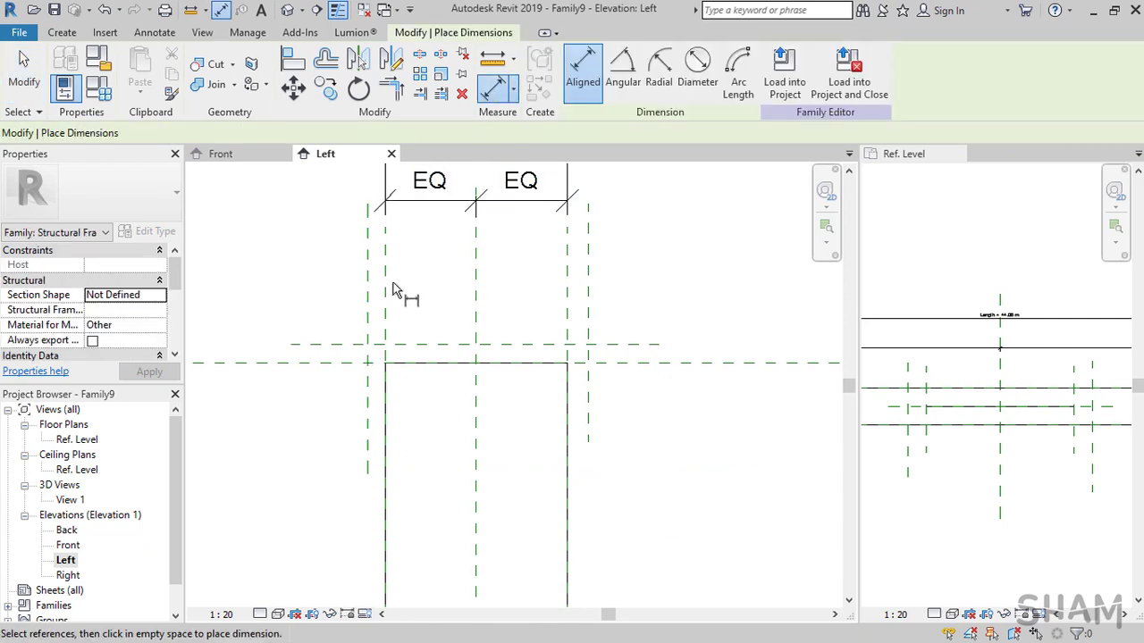
left_click(386, 291)
left_click(368, 259)
left_click(250, 272)
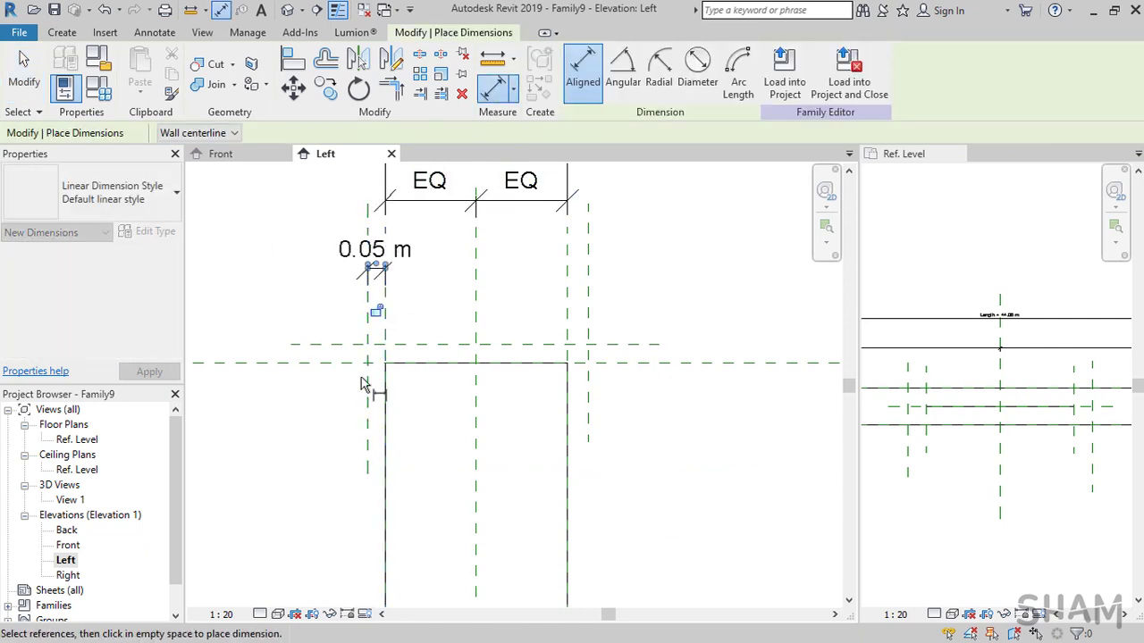
left_click(568, 295)
left_click(587, 298)
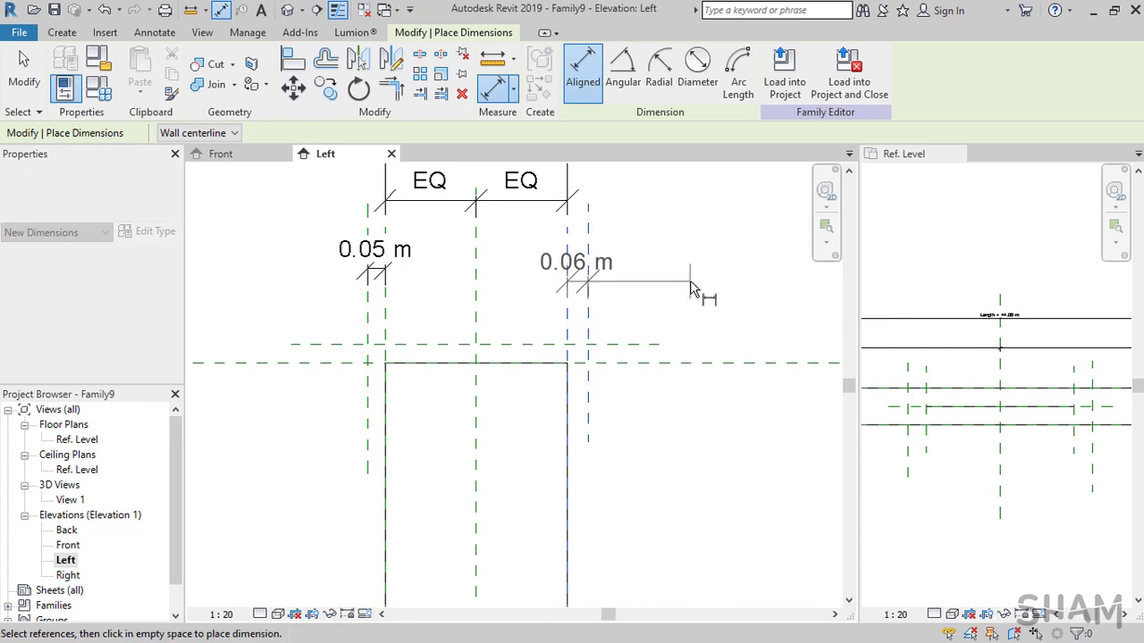
left_click(695, 288)
left_click(714, 364)
left_click(661, 345)
left_click(713, 268)
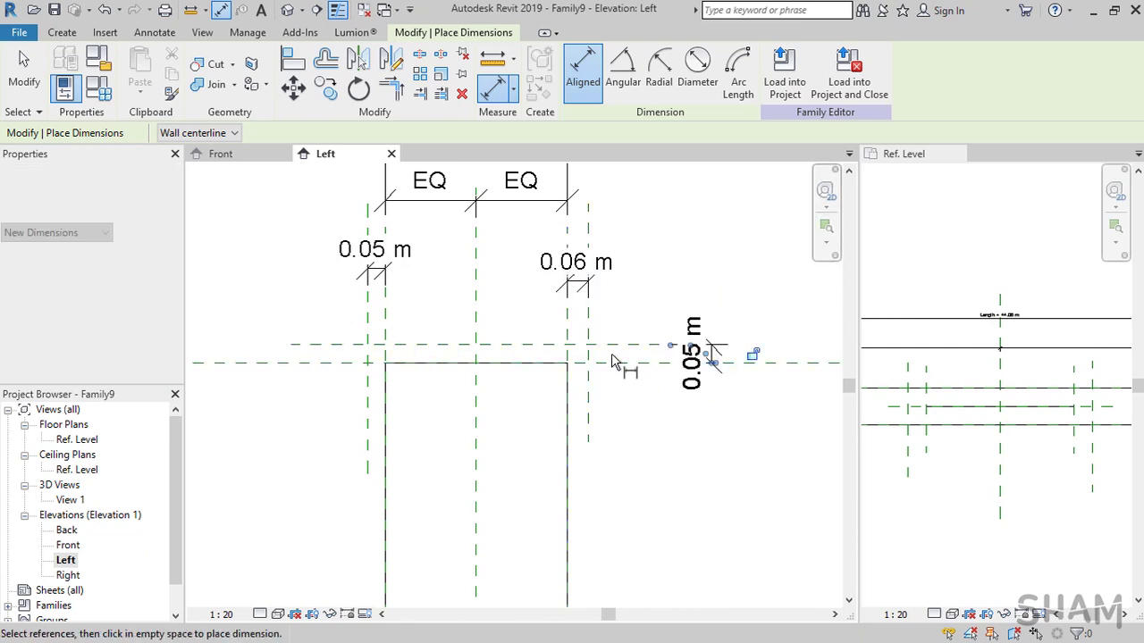
left_click(34, 80)
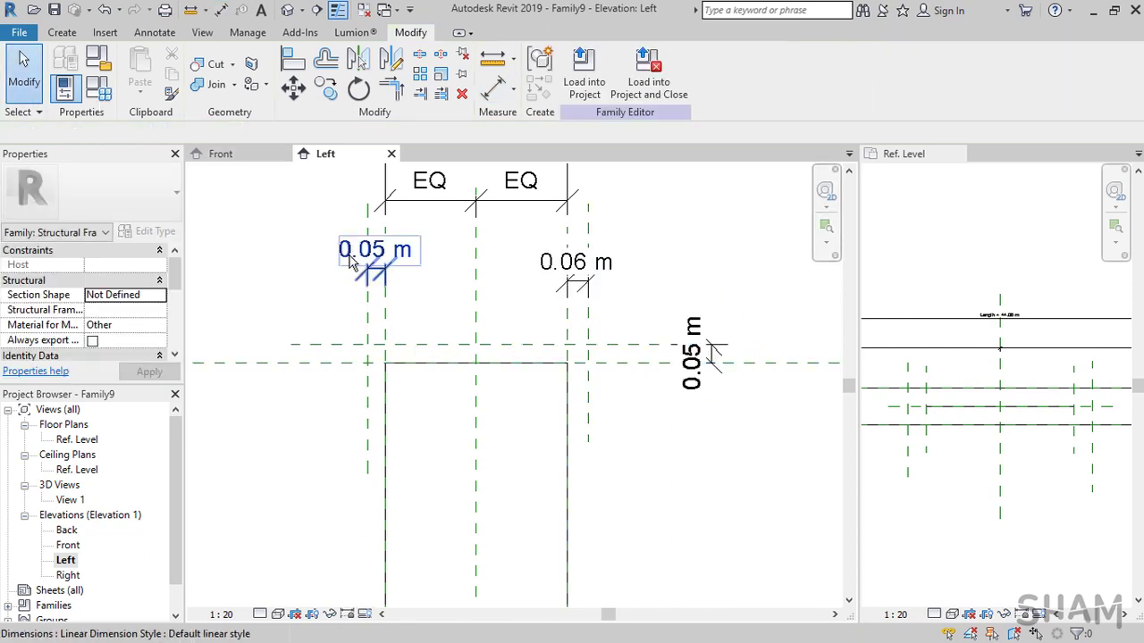
- Set the offsets of both outer vertical reference planes from the extrusion's sides to 0.03 m
left_click(369, 313)
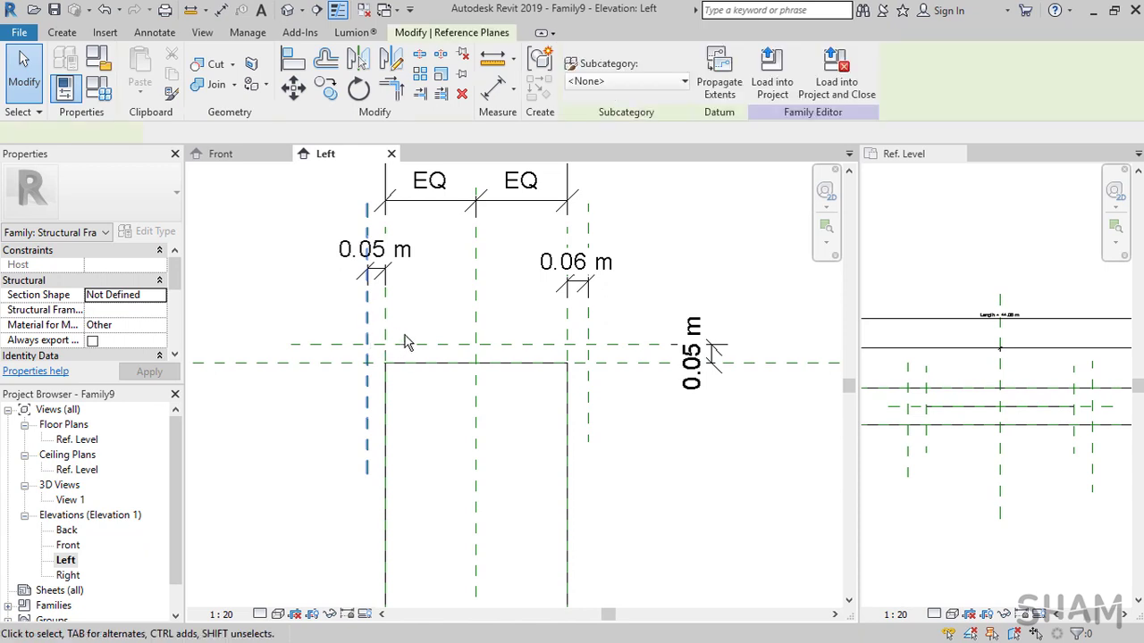
left_click(376, 251)
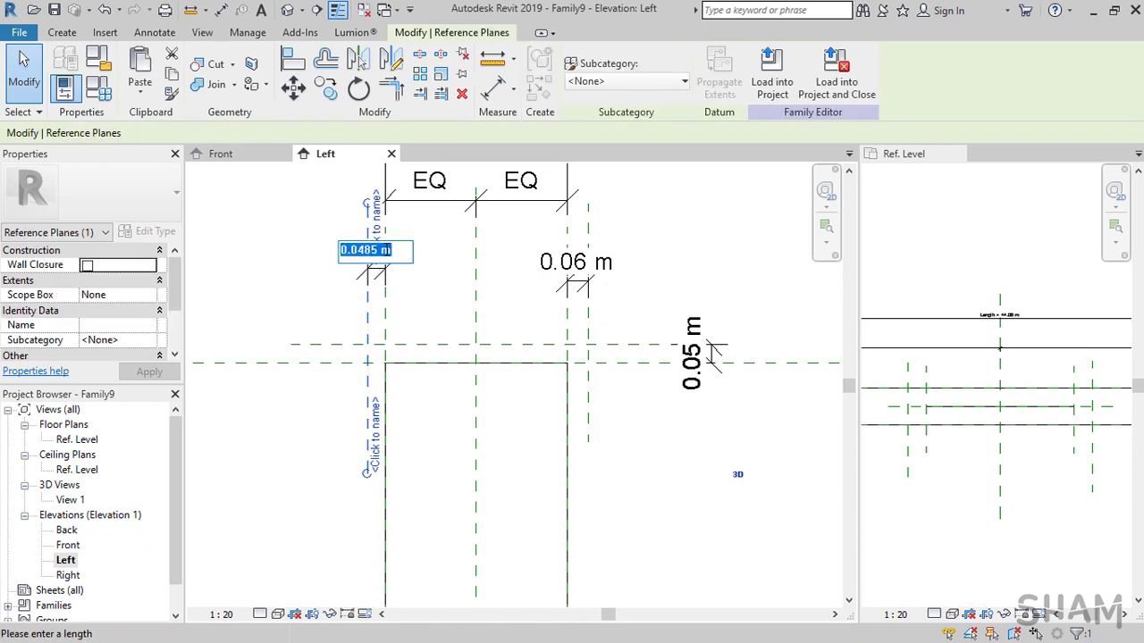
type("0.03")
key("Return")
left_click(589, 261)
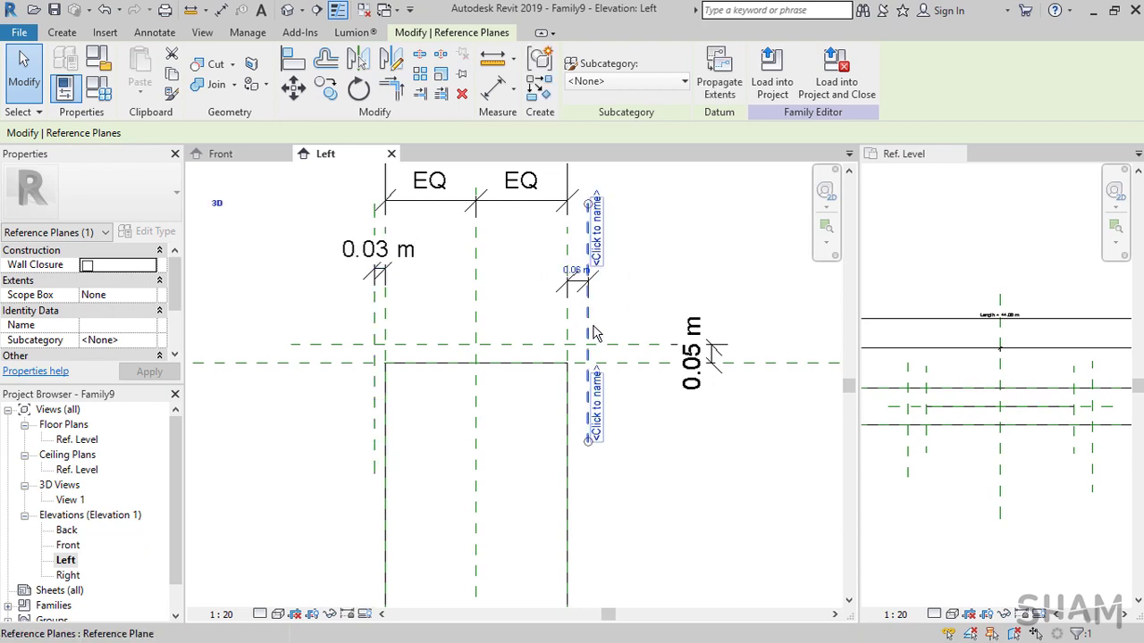
left_click(576, 266)
type("0.03")
key("Return")
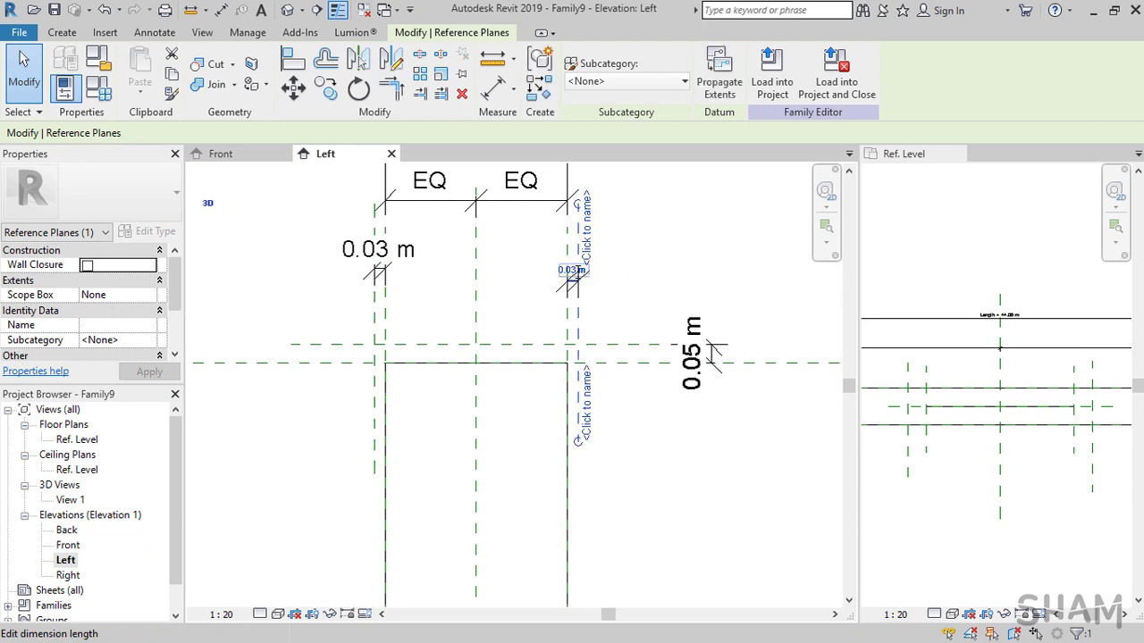
- Set the upper horizontal reference plane's offset from the extrusion's top to 0.03 m
left_click(671, 344)
left_click(701, 355)
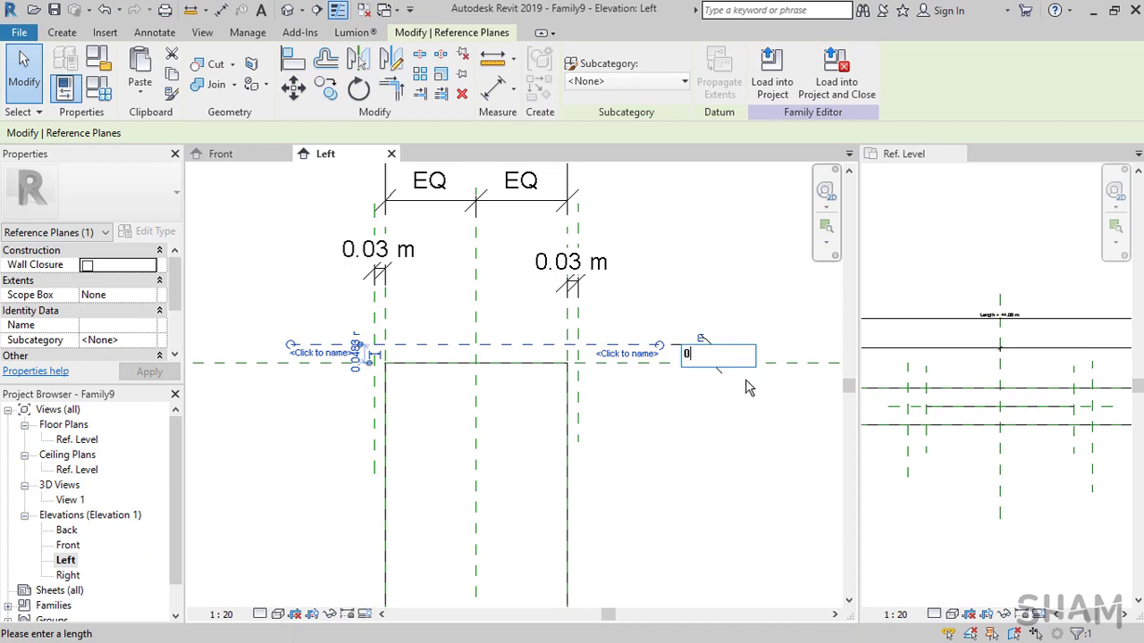
type("0.03")
key("Return")
left_click(628, 476)
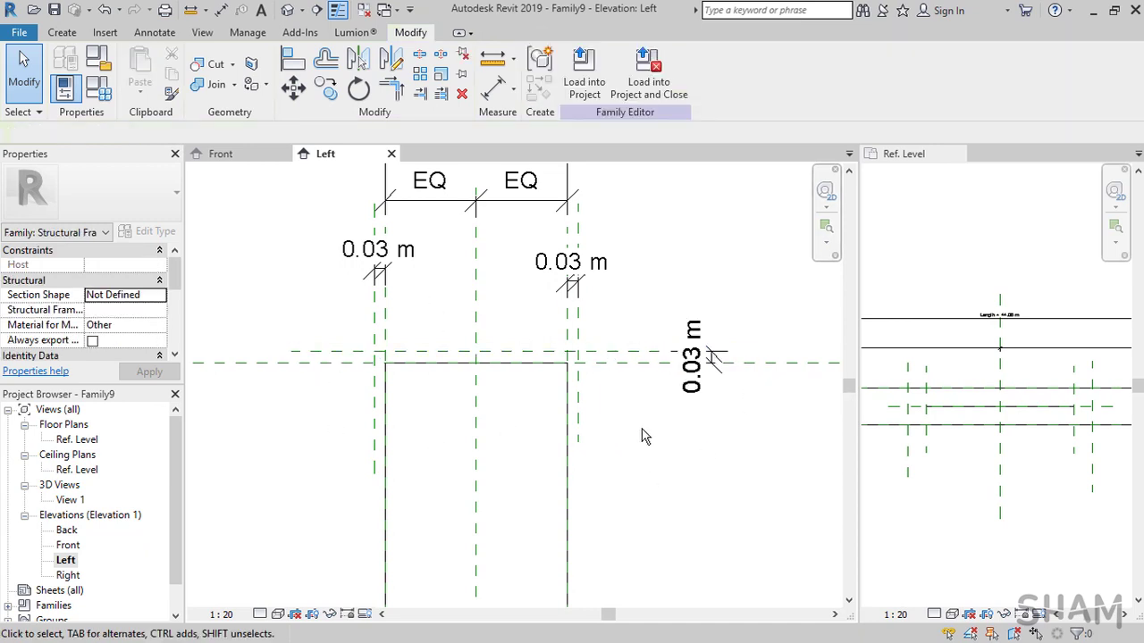
- Start a sweep and pick the extrusion's near top edges, the middle one and both sloped ones, as its path in the 3D view
left_click(63, 33)
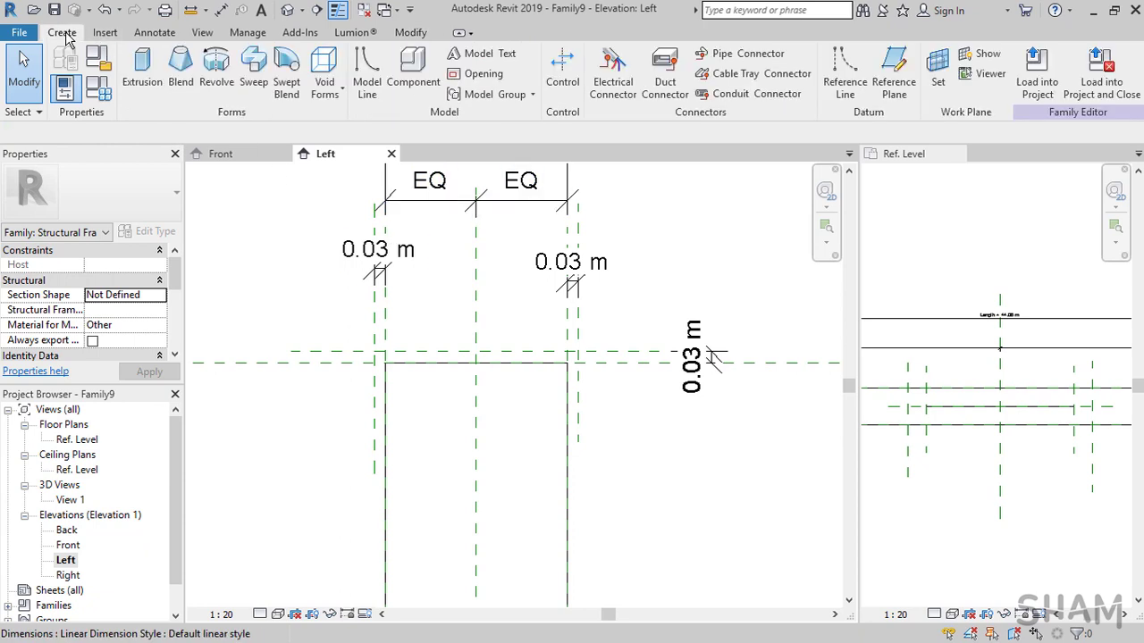
left_click(254, 72)
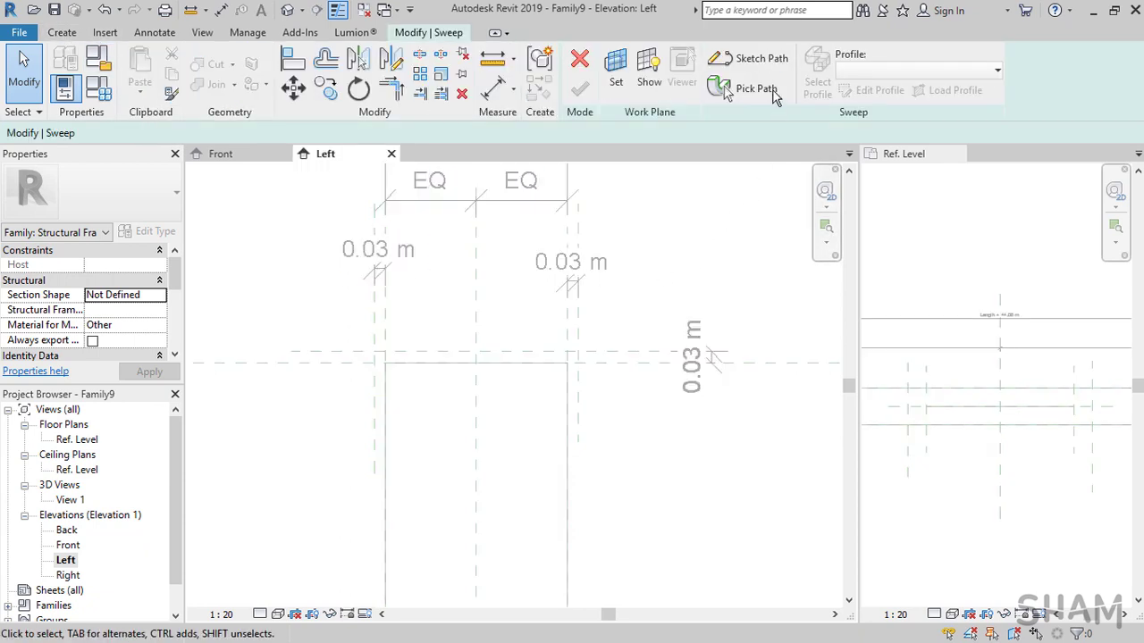
left_click(772, 92)
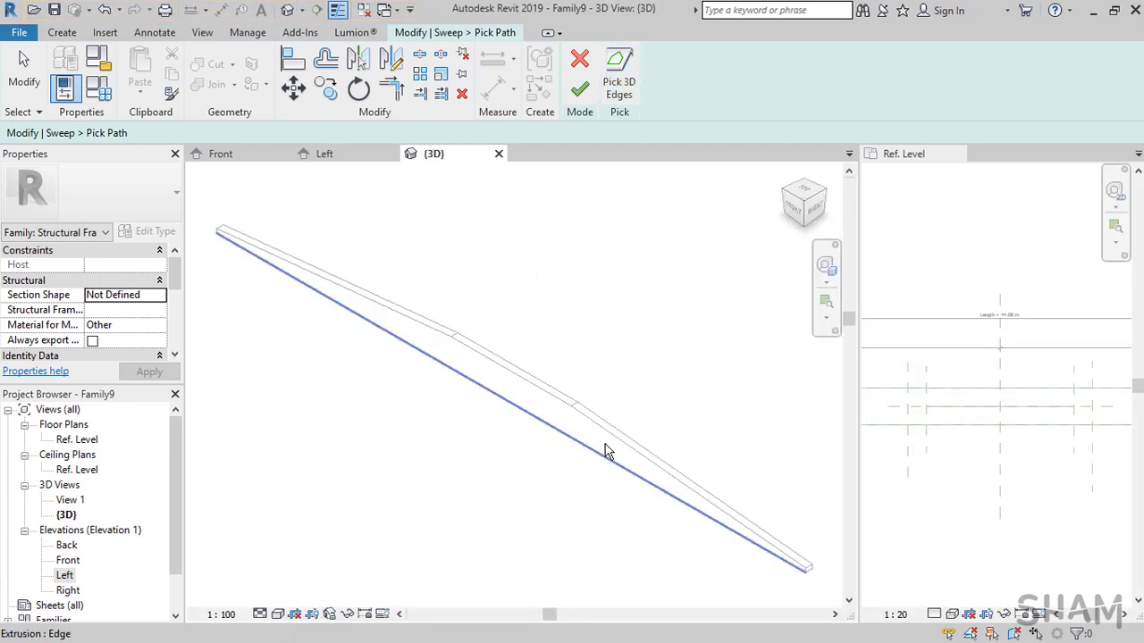
scroll(528, 381, "up", 5)
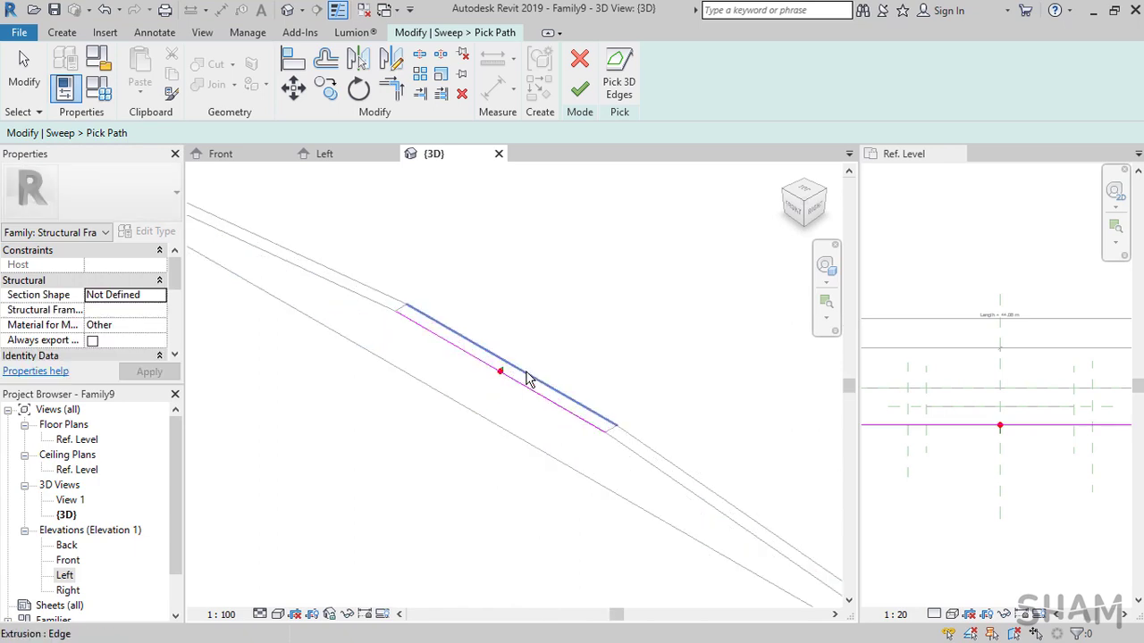
left_click(503, 385)
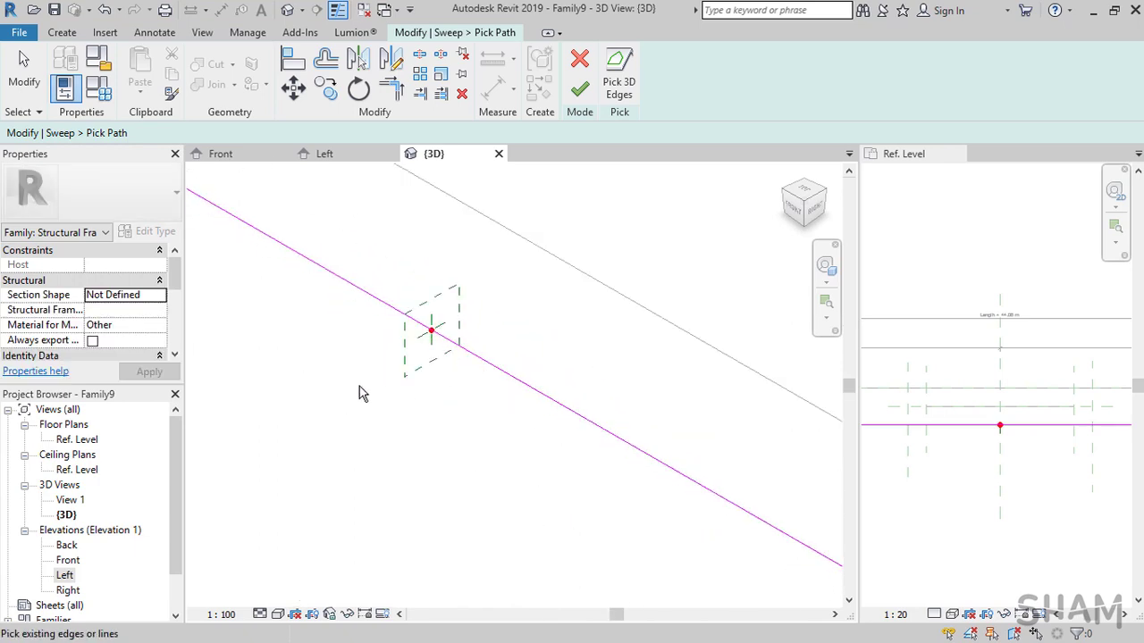
scroll(469, 482, "down", 4)
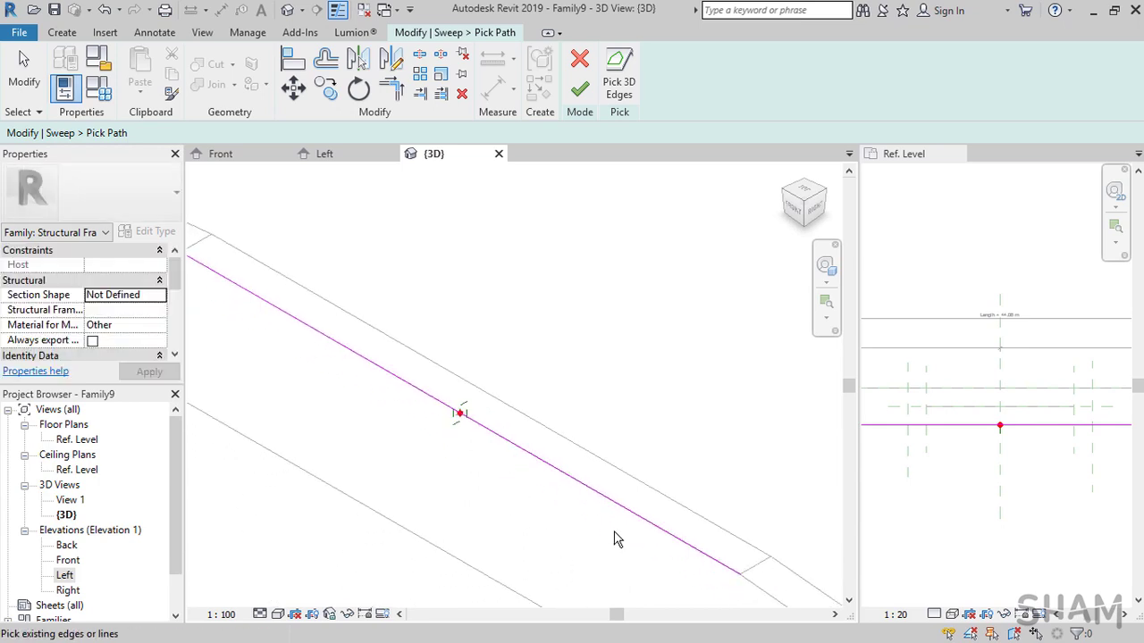
middle_click_drag(616, 539, 475, 363)
left_click(357, 161)
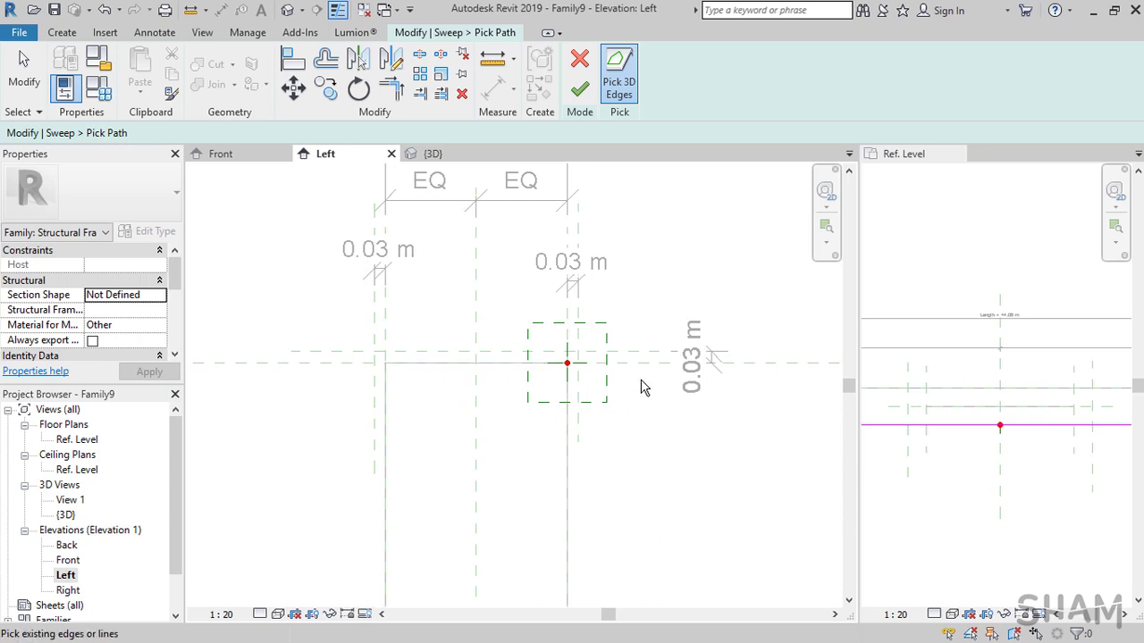
left_click(434, 156)
scroll(480, 411, "down", 3)
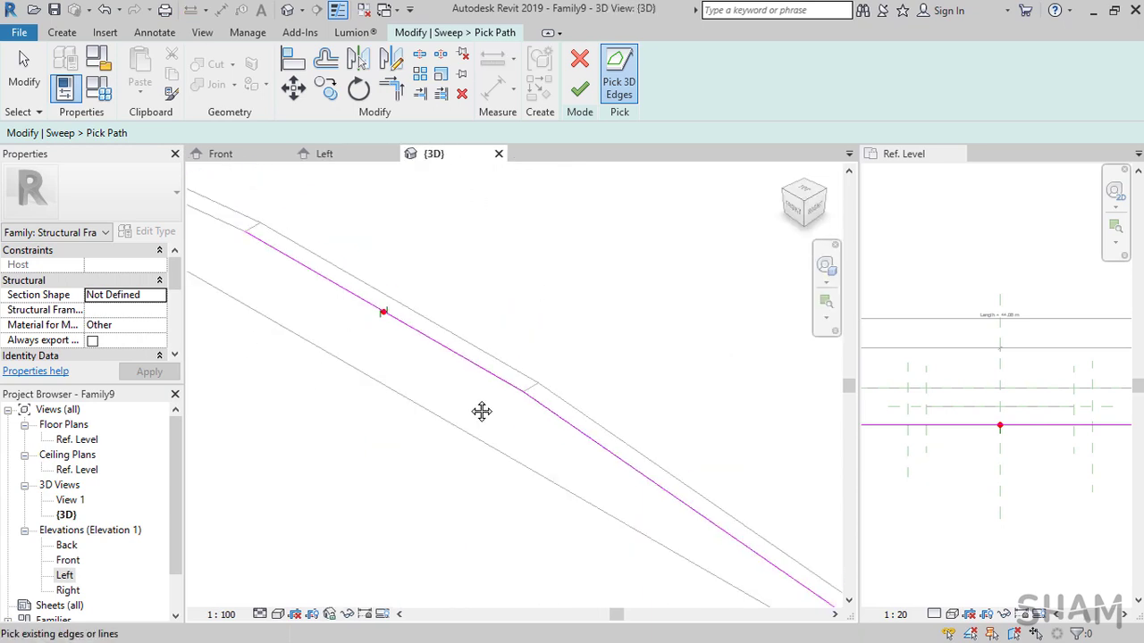
middle_click_drag(195, 199, 435, 327)
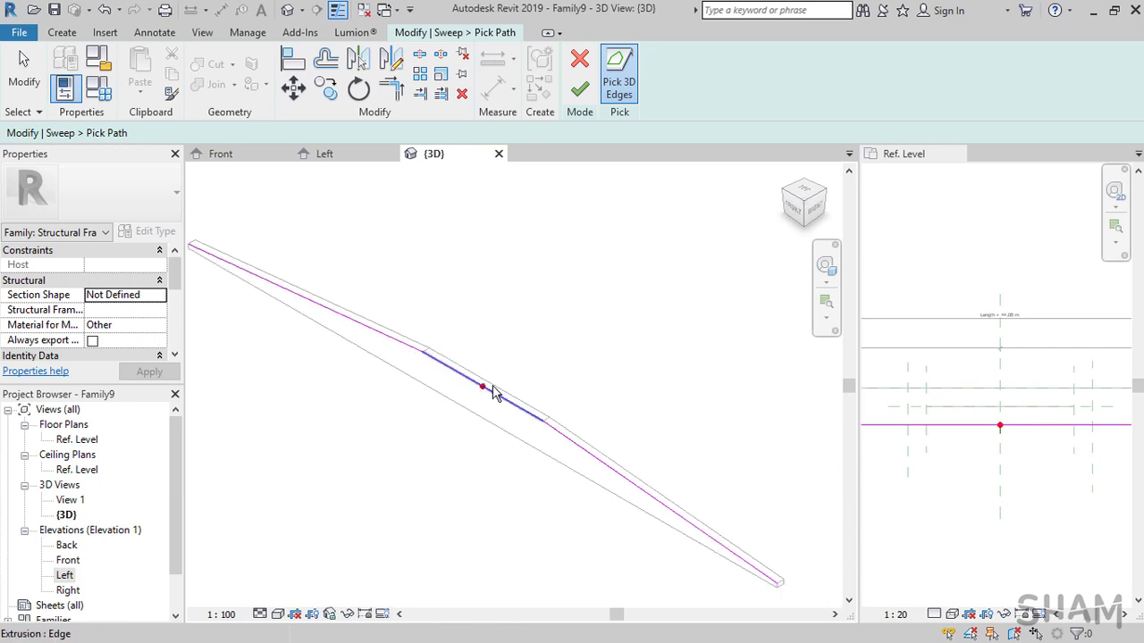
- Check the ends of the picked path lines from the front and finish the sweep path
left_click(794, 207)
scroll(743, 402, "up", 3)
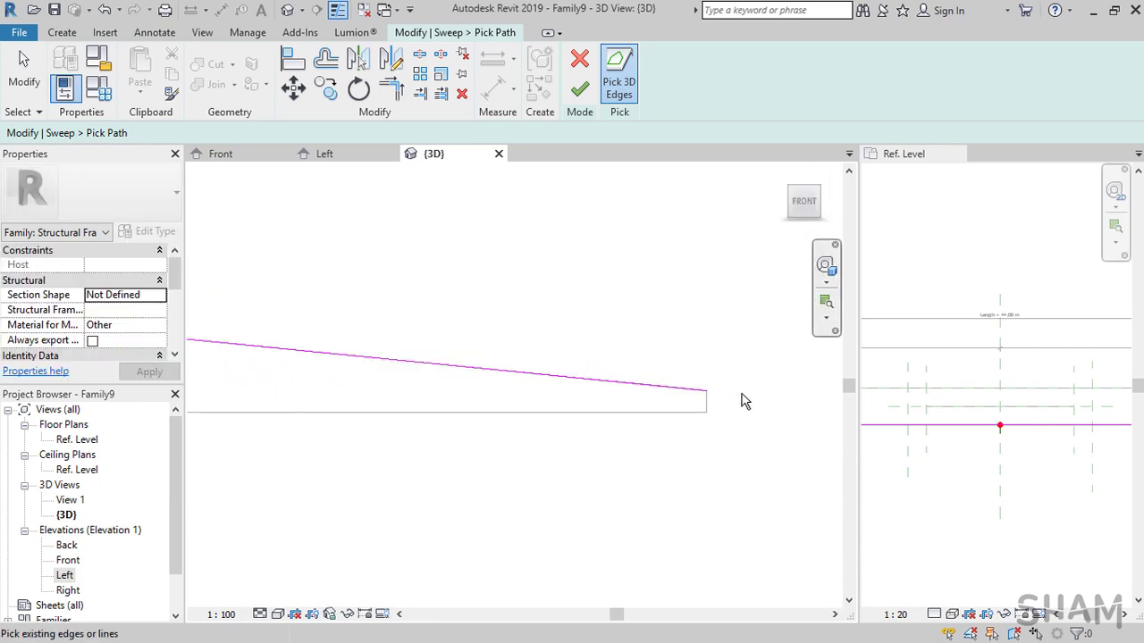
left_click(541, 357)
mouse_move(540, 364)
left_mouse_down()
mouse_move(570, 355)
mouse_move(646, 370)
left_mouse_up()
middle_click_drag(642, 403, 308, 336)
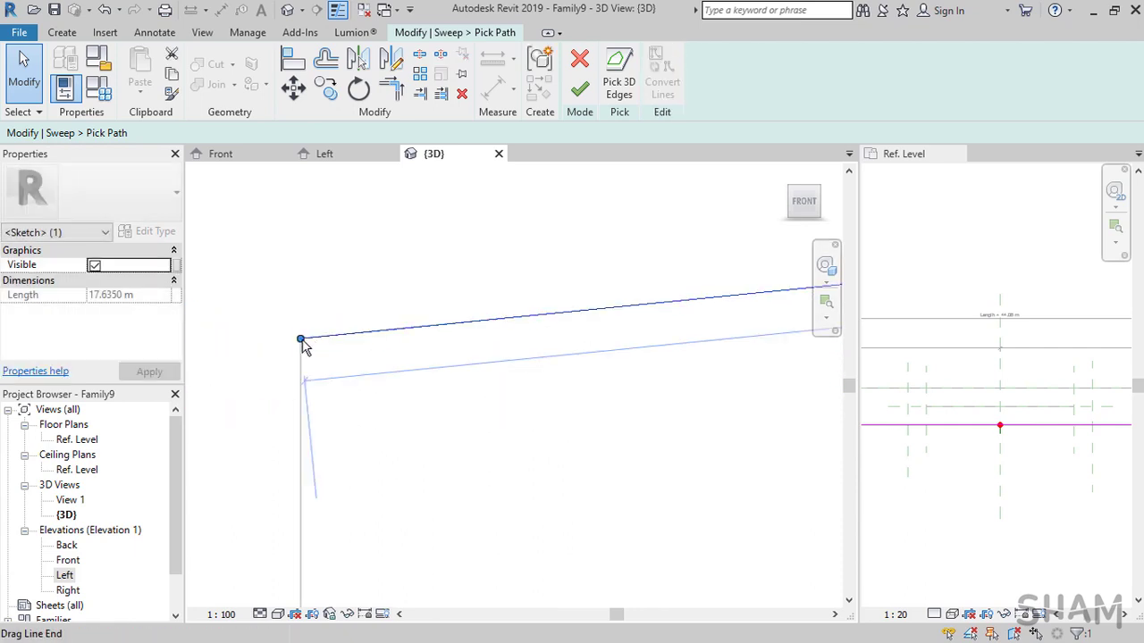
left_click(291, 338)
scroll(314, 426, "down", 5)
mouse_move(314, 427)
middle_mouse_down()
mouse_move(473, 462)
mouse_move(595, 442)
mouse_move(277, 462)
middle_mouse_up()
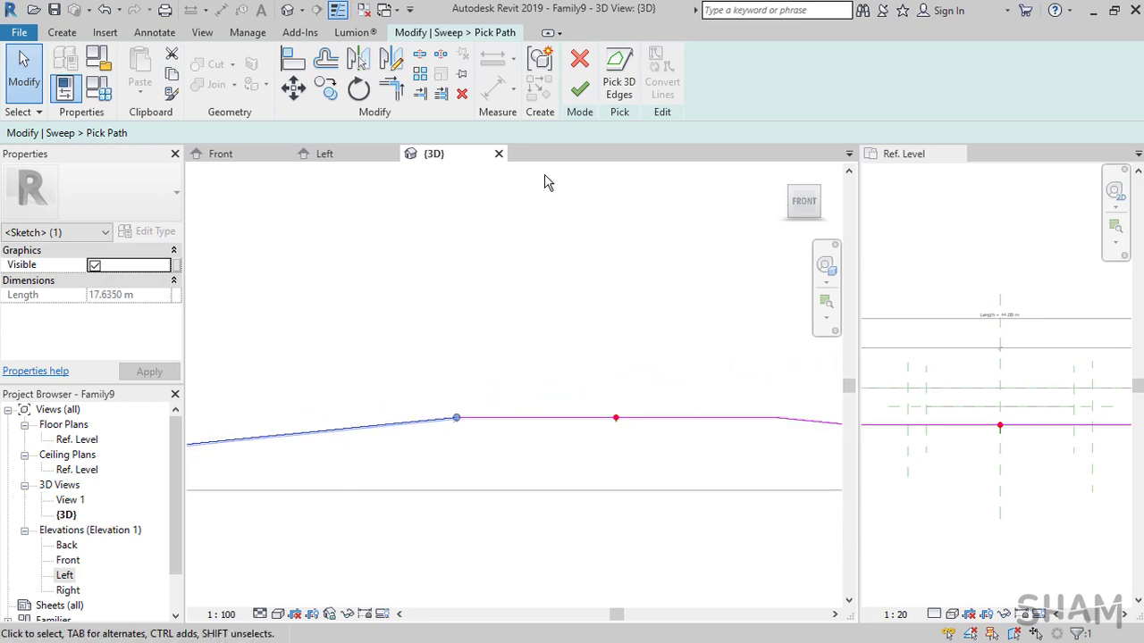
left_click(579, 91)
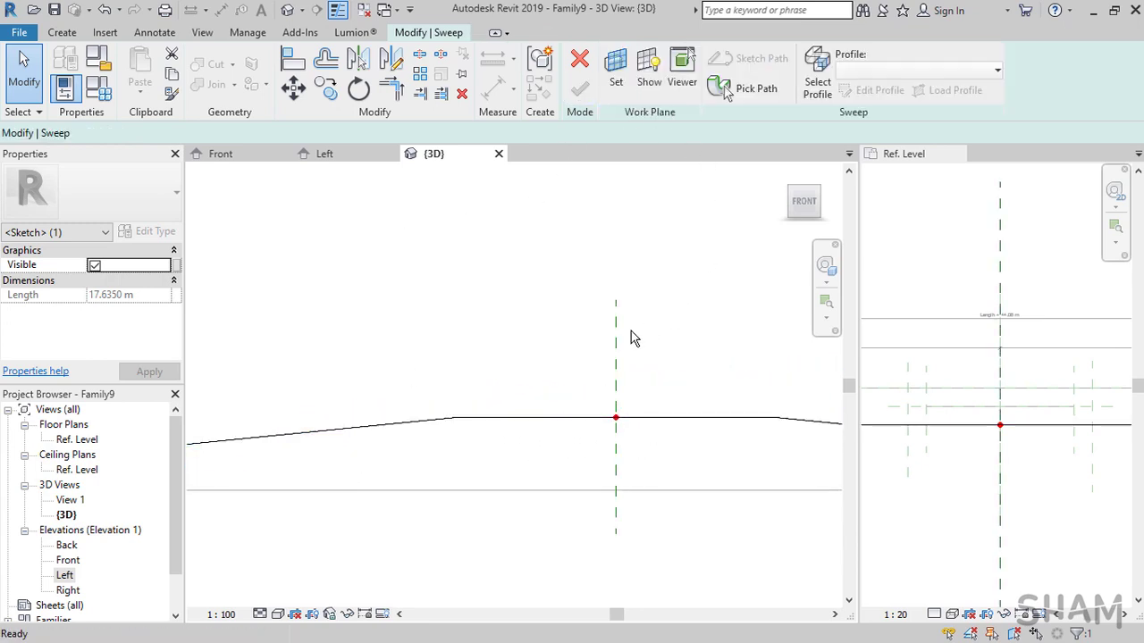
- Edit the sweep profile in the Left elevation by picking locked lines from both outer vertical planes, the upper plane and the extrusion's top plane
left_click(325, 155)
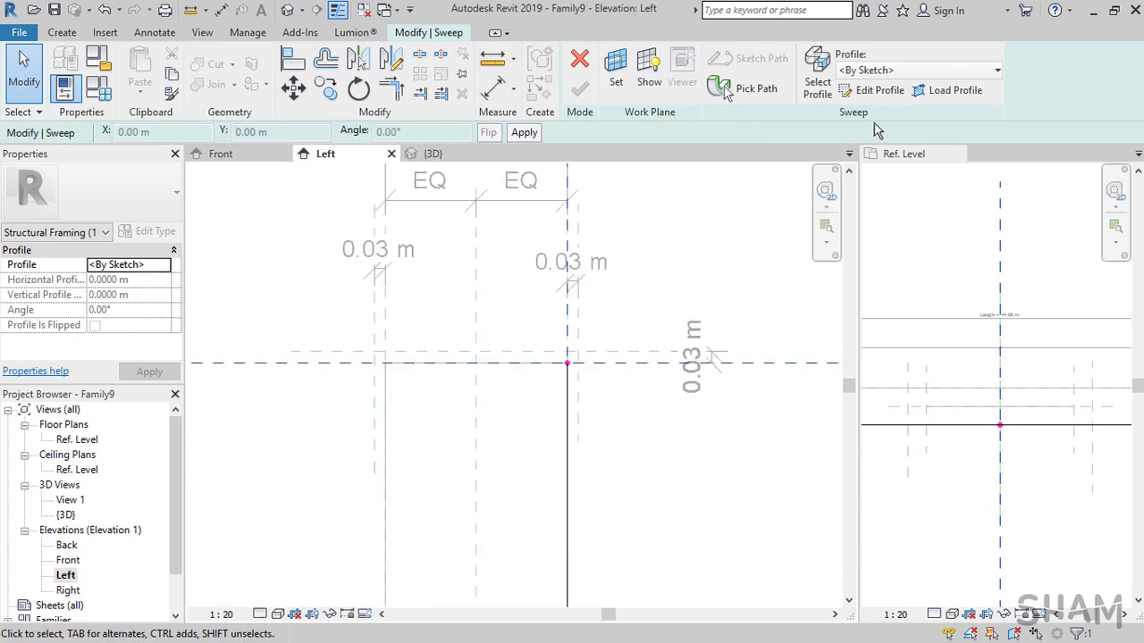
left_click(880, 92)
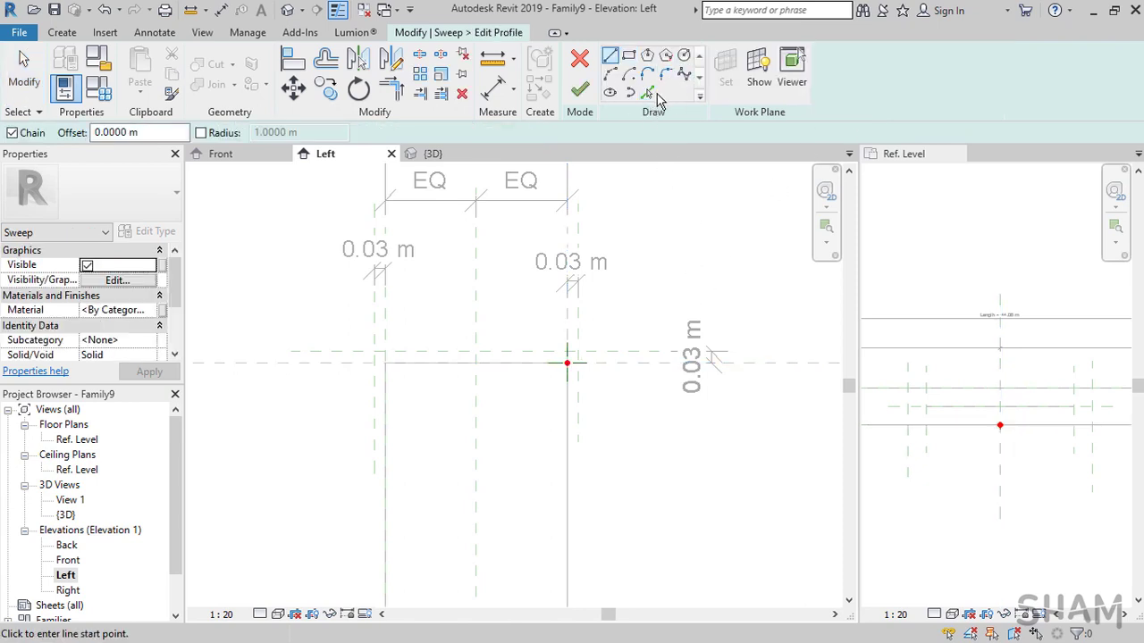
left_click(649, 94)
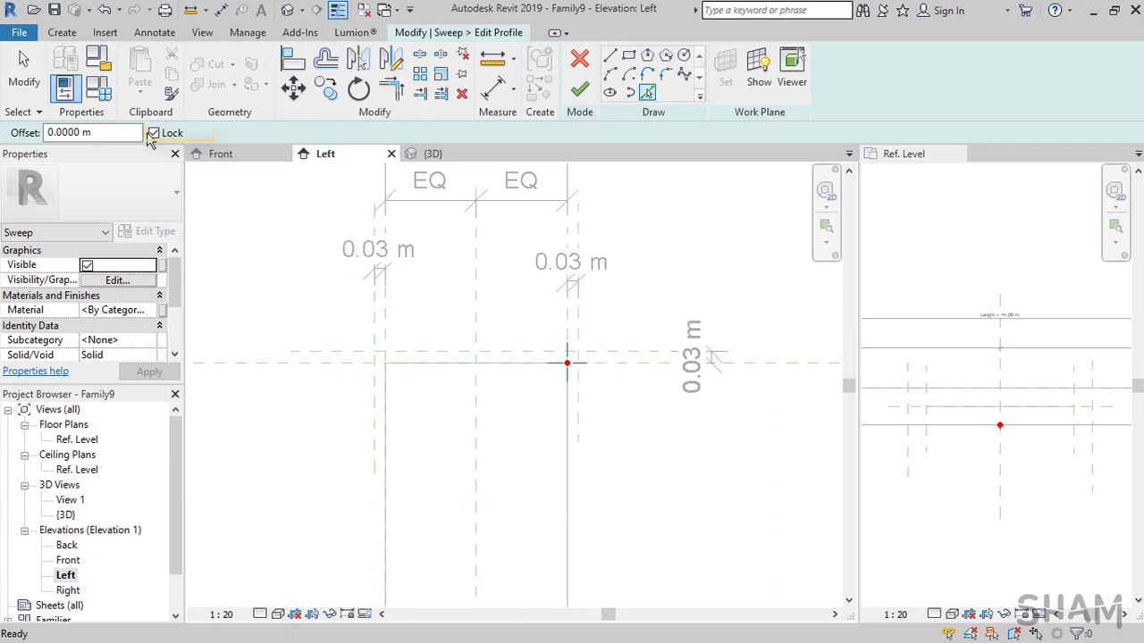
scroll(404, 356, "up", 2)
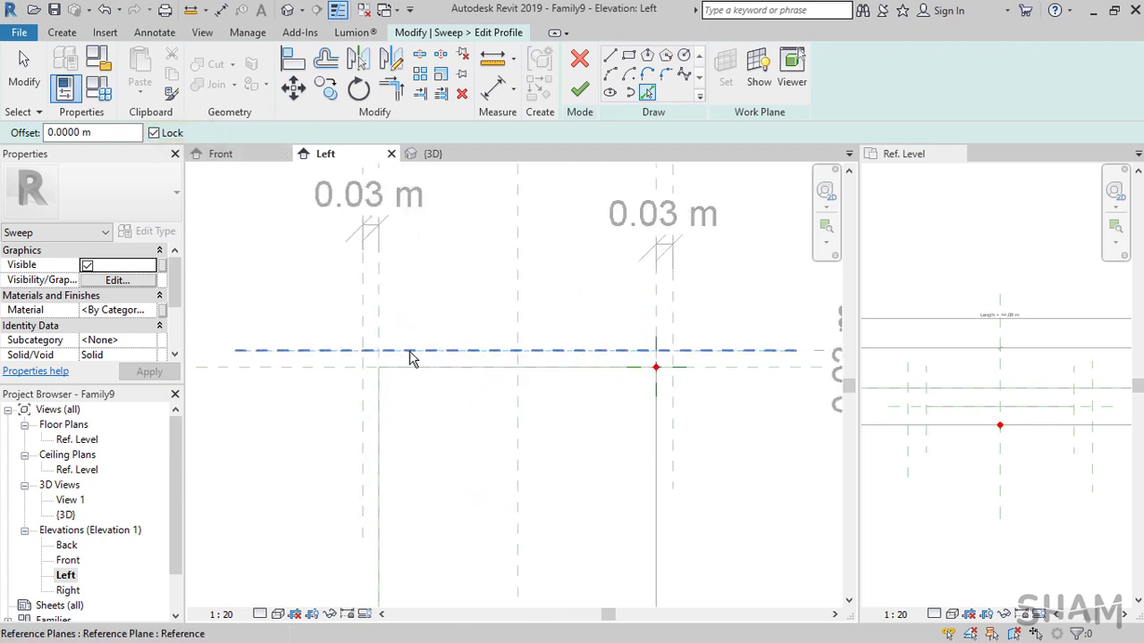
left_click(406, 354)
left_click(363, 380)
left_click(536, 366)
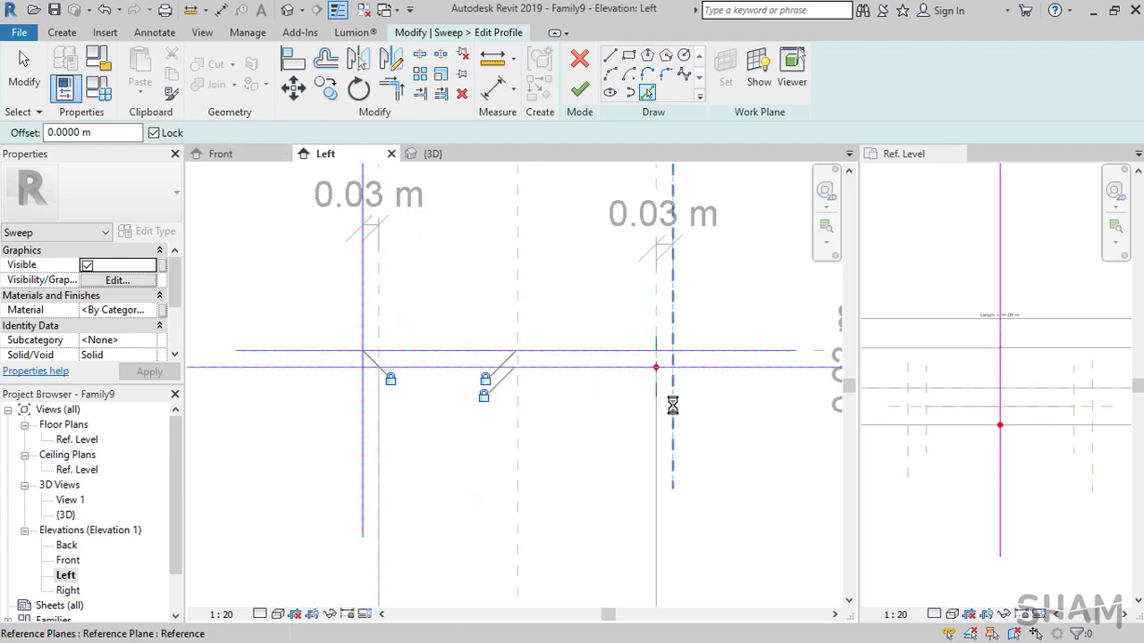
left_click(673, 404)
scroll(675, 406, "up", 3)
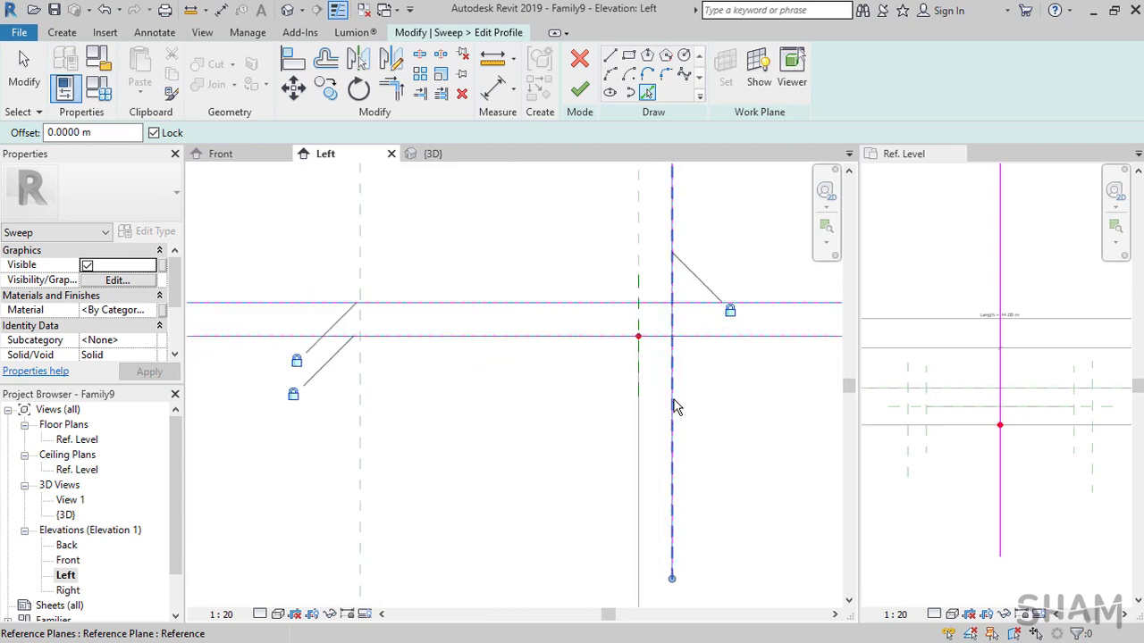
- Trim the four picked profile lines to corners at both ends so they form a closed thin rectangle
key("t")
key("r")
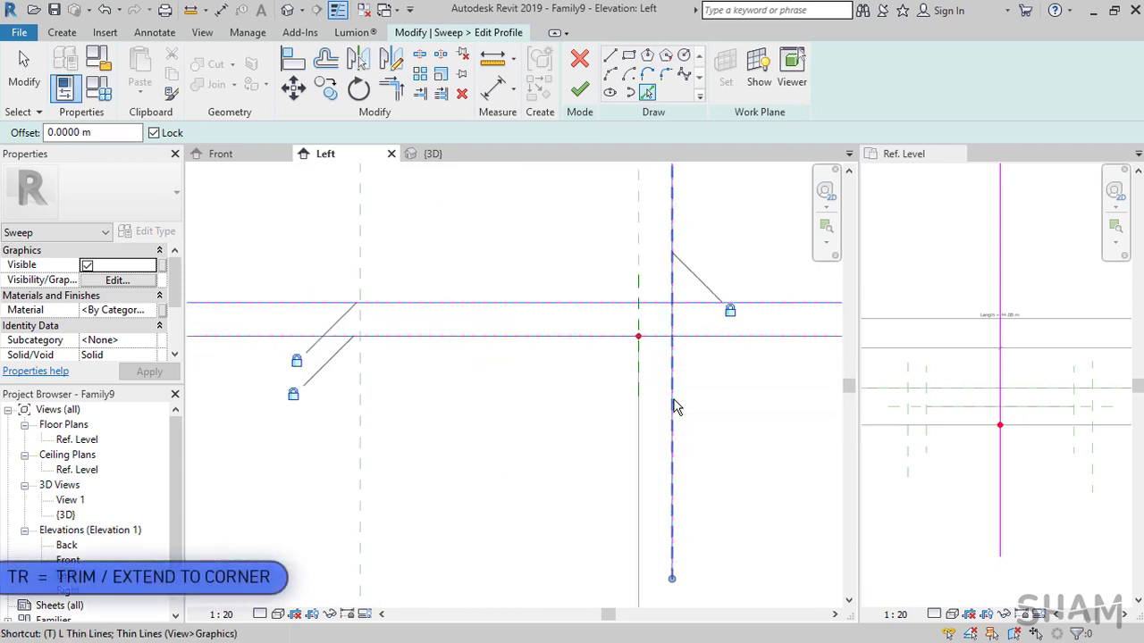
left_click(673, 329)
left_click(648, 337)
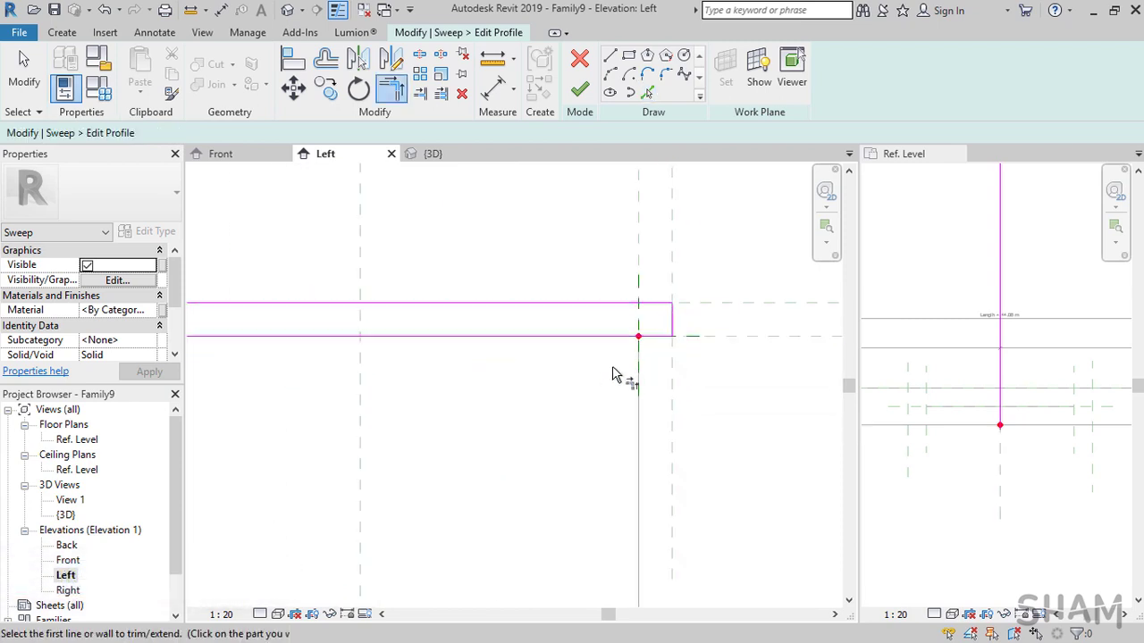
scroll(620, 382, "up", 5)
left_click(651, 372)
left_click(633, 348)
left_click(634, 346)
left_click(645, 329)
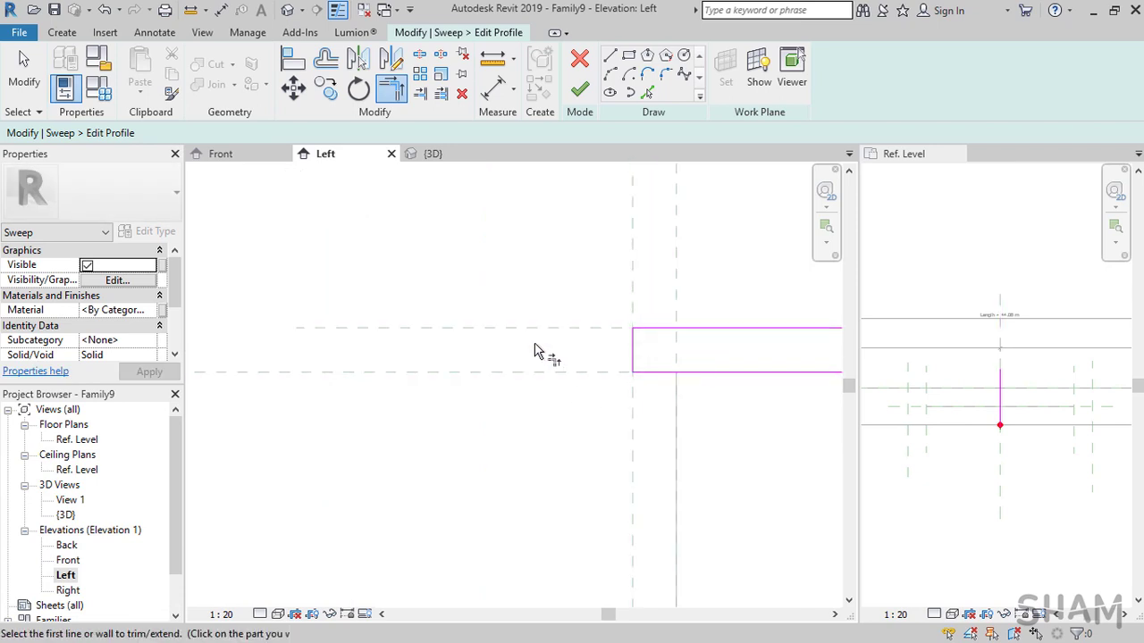
scroll(536, 350, "down", 5)
middle_click_drag(630, 364, 495, 376)
scroll(566, 401, "up", 3)
middle_click_drag(565, 402, 511, 437)
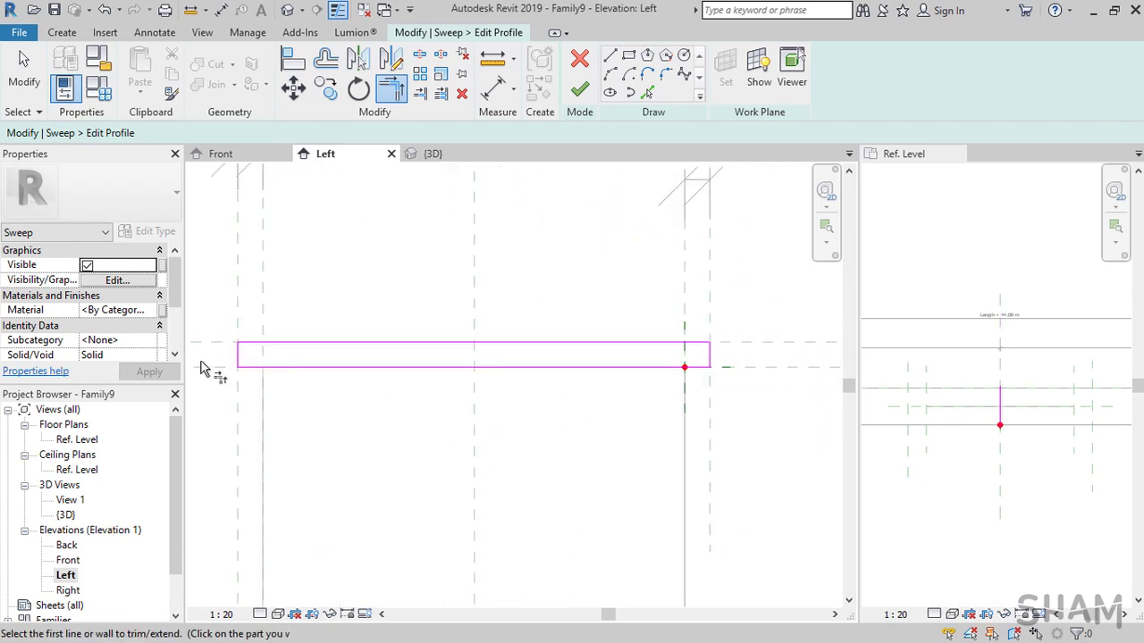
- Sketch a small rectangular notch on the profile's bottom line, between the left outer plane and the extrusion's left side
scroll(201, 368, "up", 3)
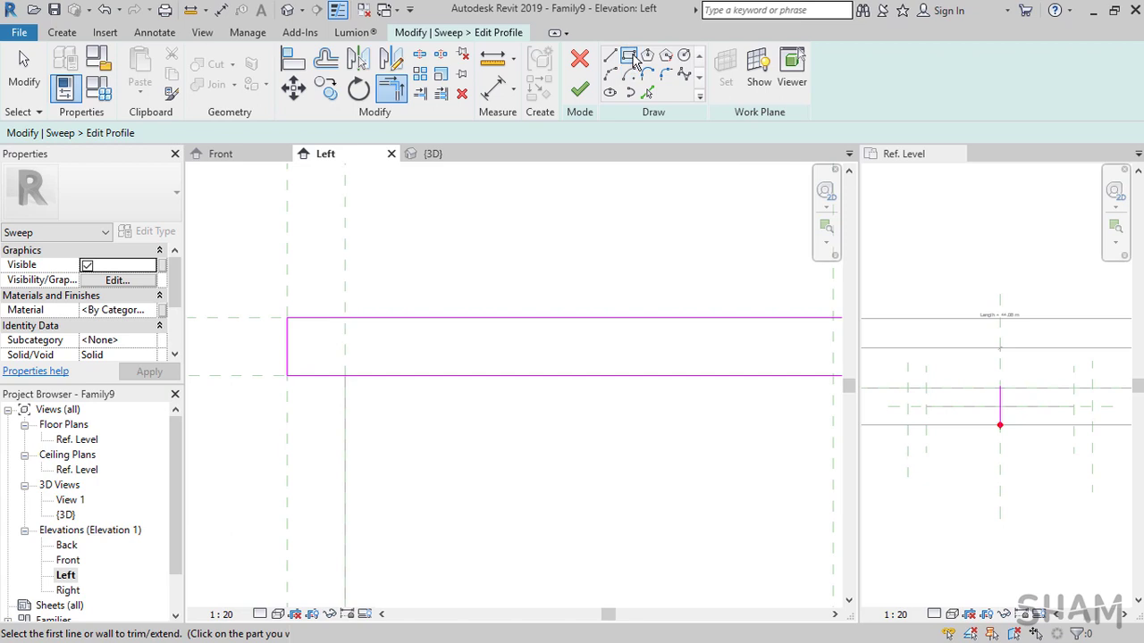
scroll(301, 357, "up", 3)
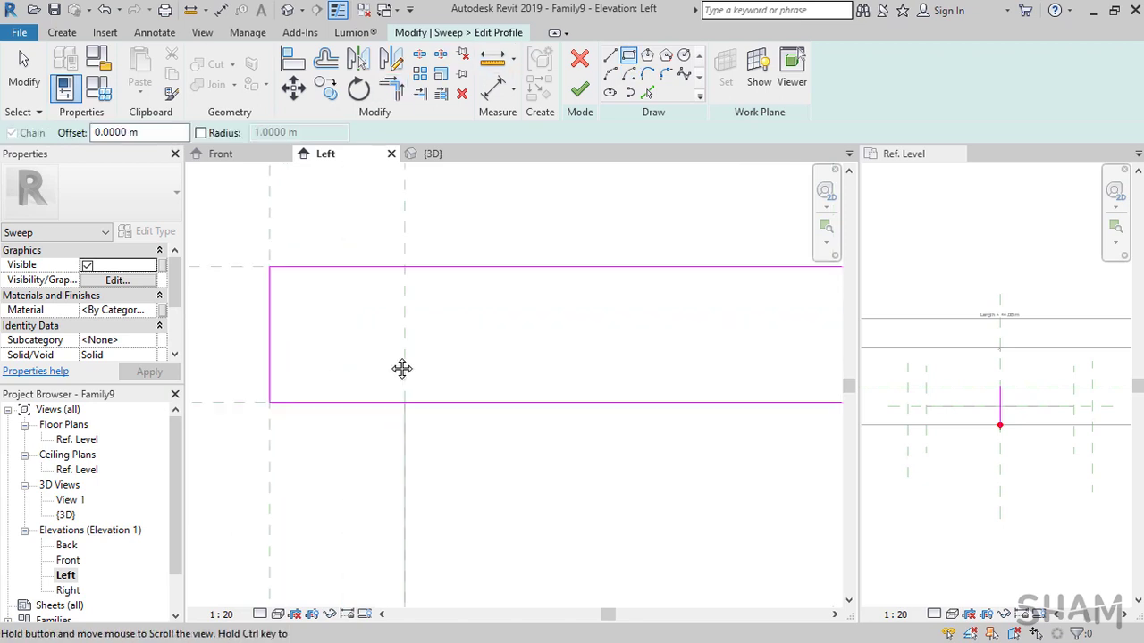
middle_click_drag(401, 367, 429, 365)
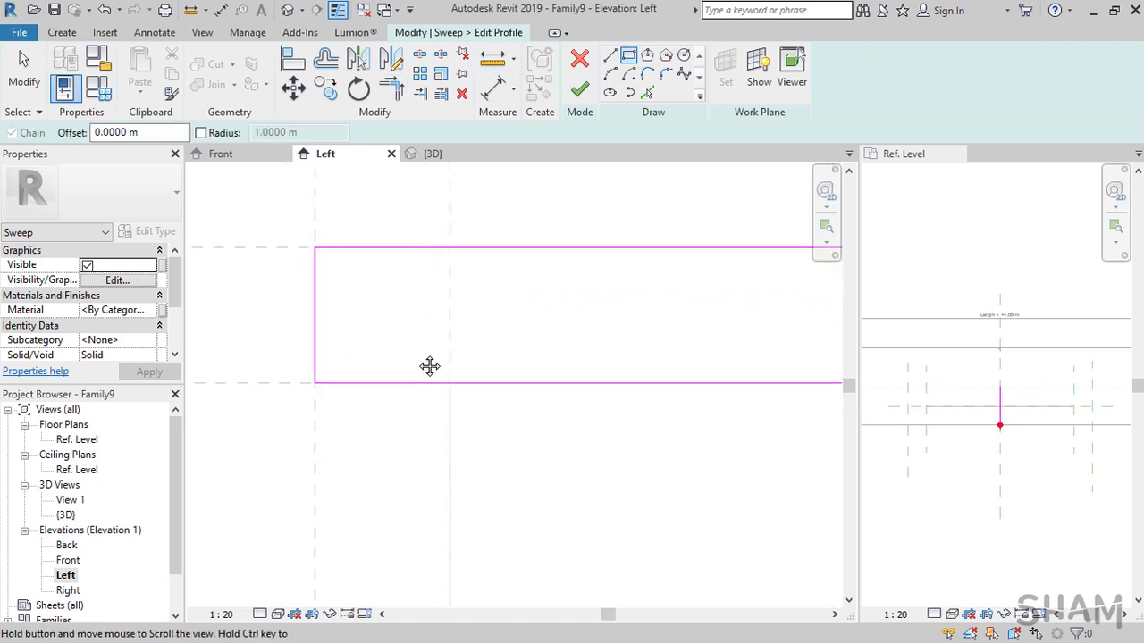
left_click(354, 382)
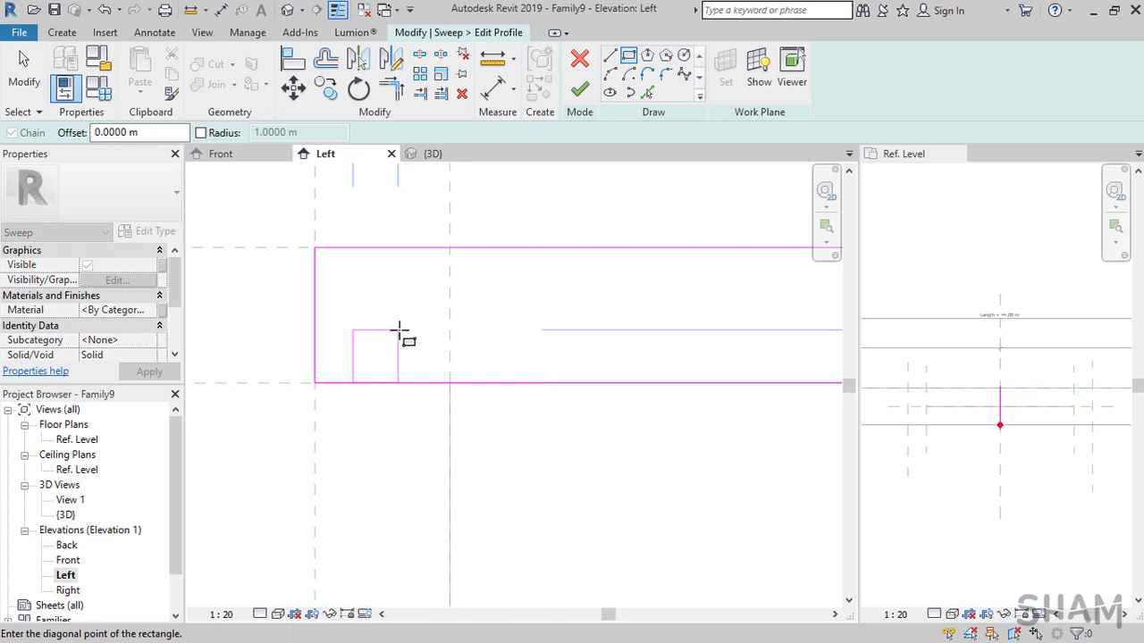
left_click(399, 330)
key("Escape")
key("Escape")
left_click_drag(332, 360, 423, 420)
key("Escape")
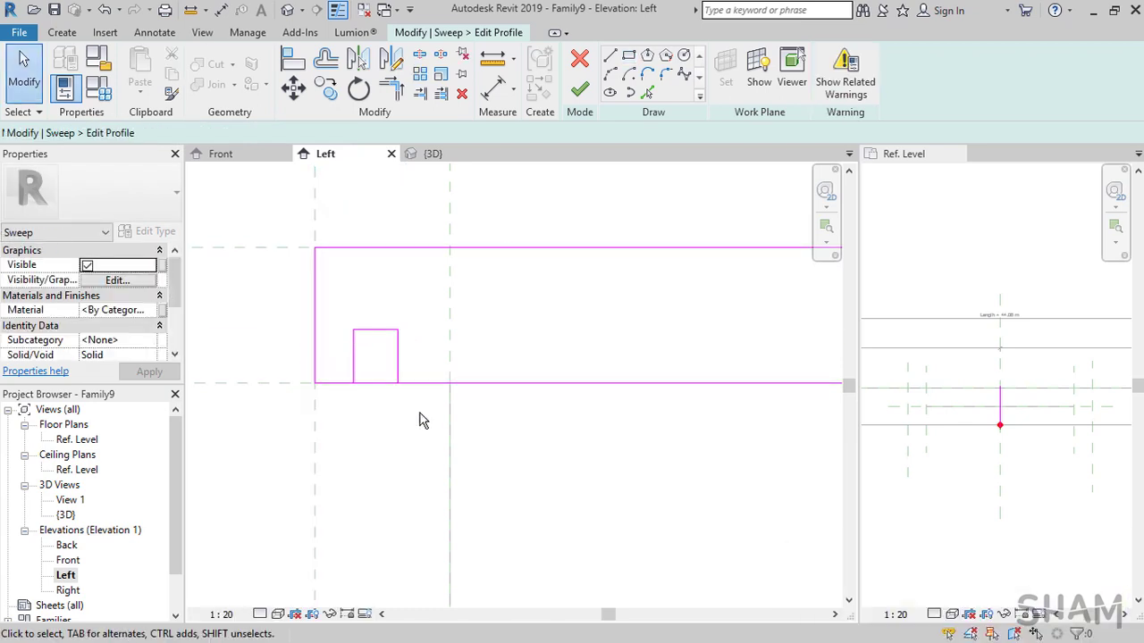
- Split the profile's bottom line inside the left notch and trim it to the notch's two vertical sides
key("s")
key("l")
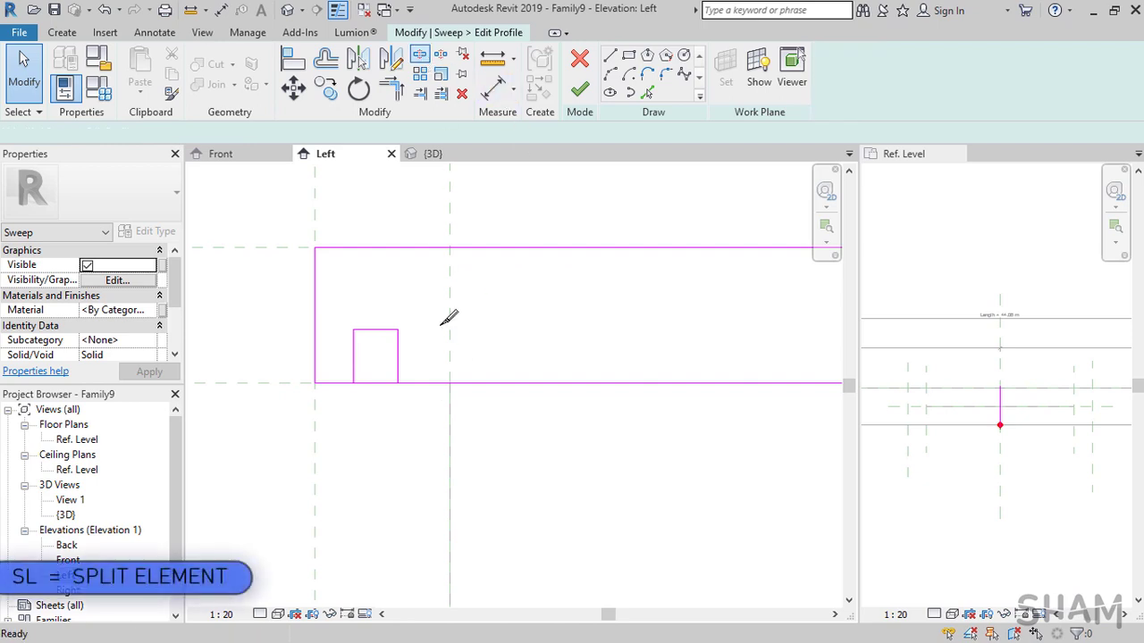
left_click(381, 384)
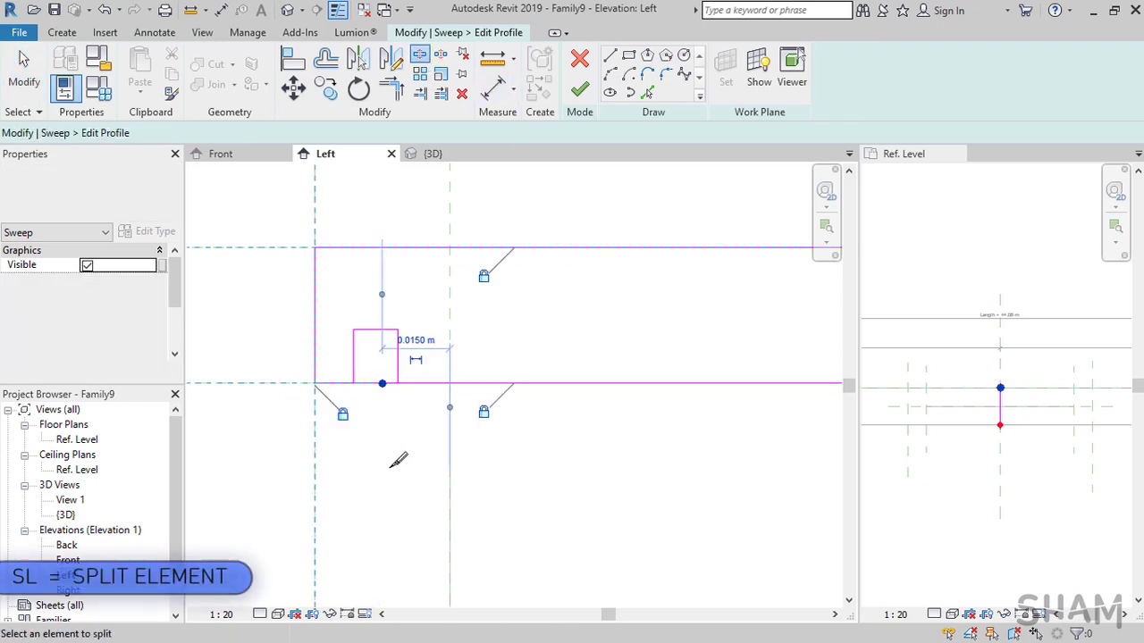
key("t")
key("r")
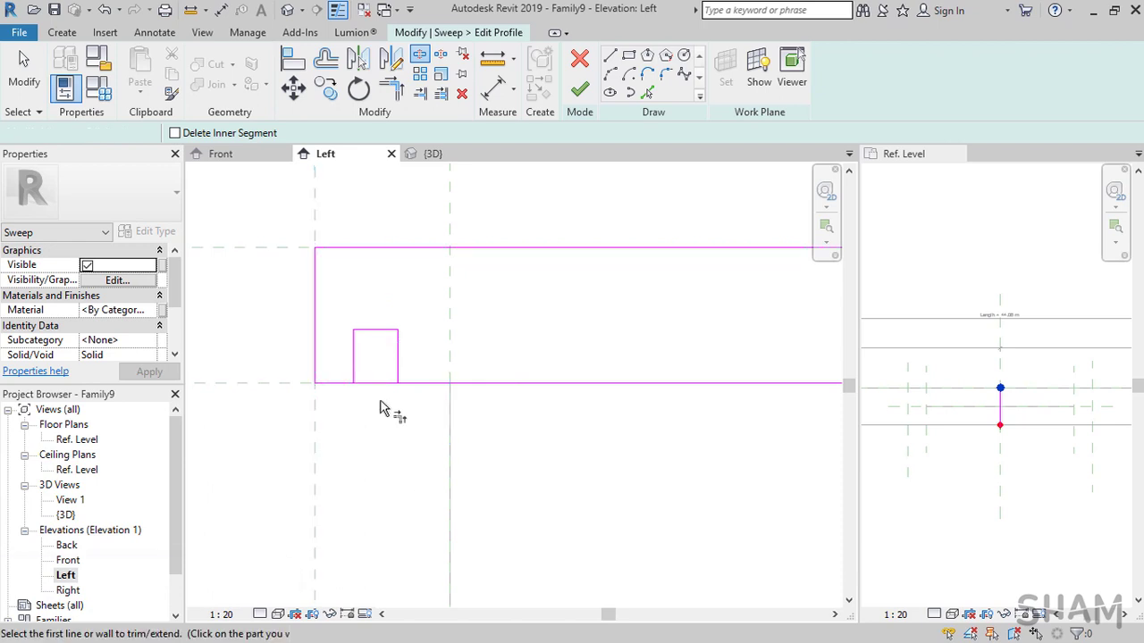
left_click(398, 368)
left_click(424, 385)
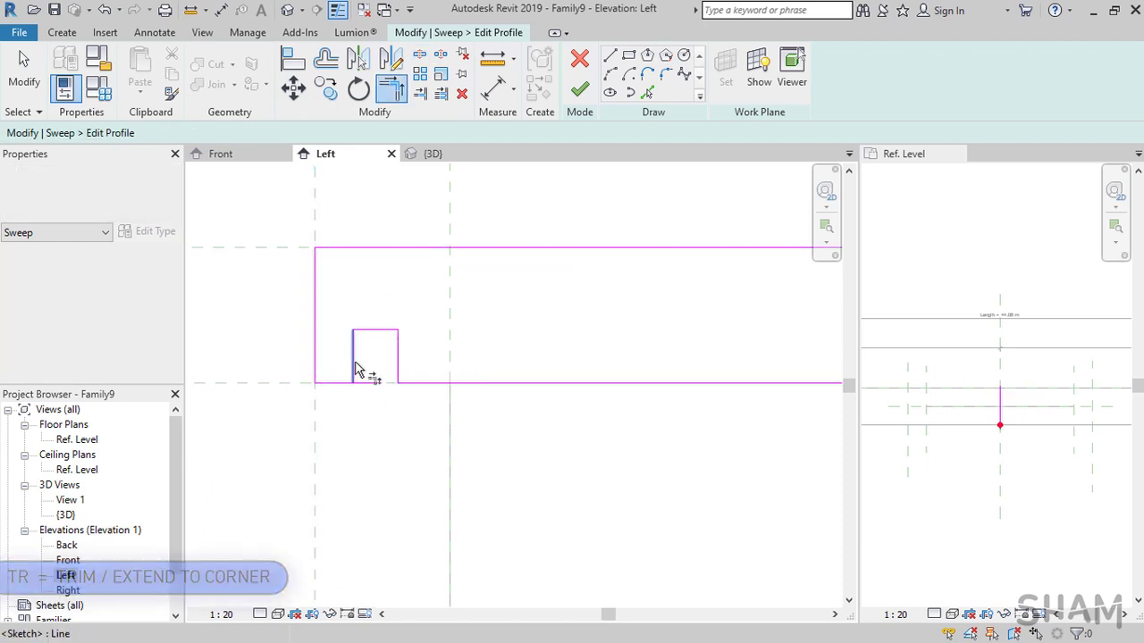
left_click(354, 365)
left_click(344, 386)
key("Escape")
- Mirror the three left notch lines about the central vertical reference plane
left_click_drag(331, 286, 429, 417)
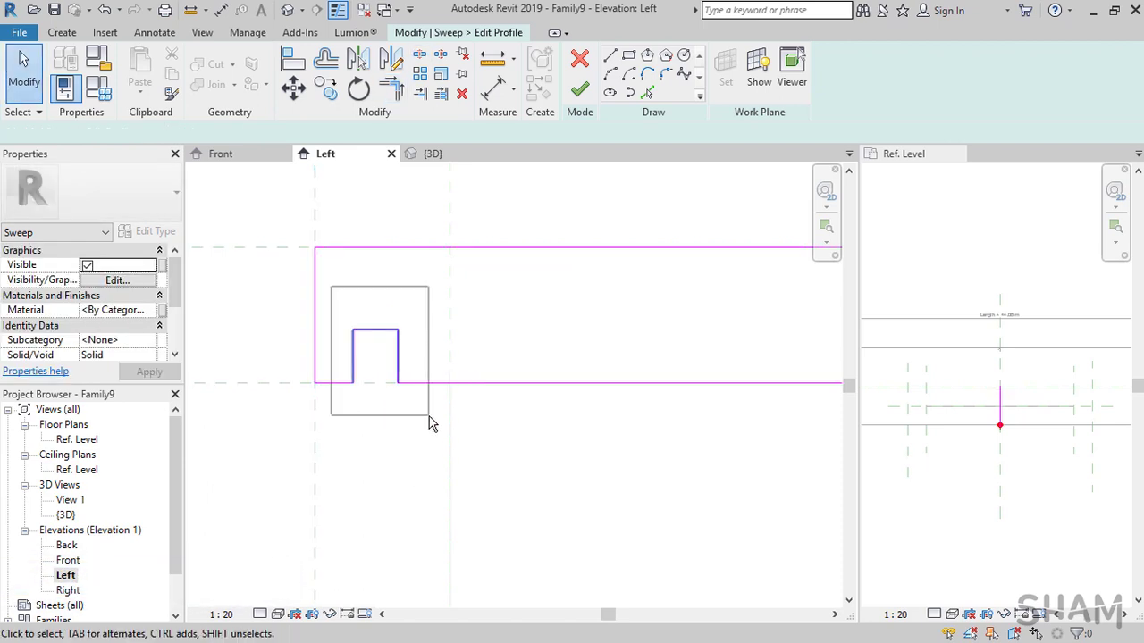
scroll(357, 432, "down", 7)
middle_click_drag(449, 463, 362, 438)
key("m")
key("m")
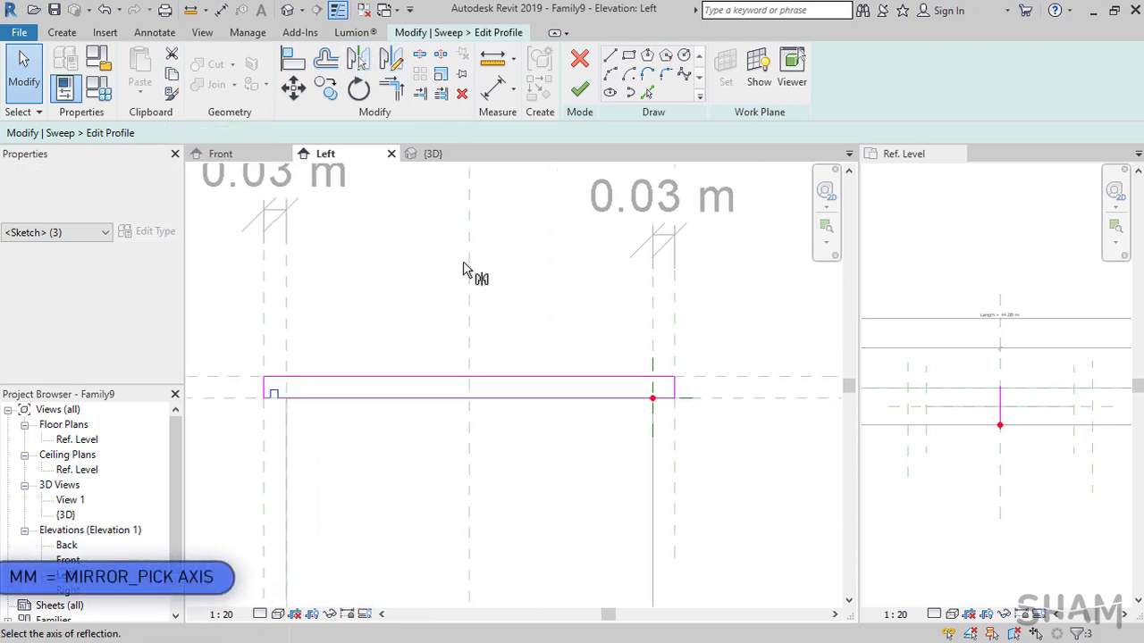
left_click(468, 312)
- Split the profile's bottom line inside the right notch and trim it to both notch sides
scroll(656, 393, "up", 2)
scroll(670, 391, "up", 8)
middle_click_drag(673, 389, 802, 140)
key("s")
key("l")
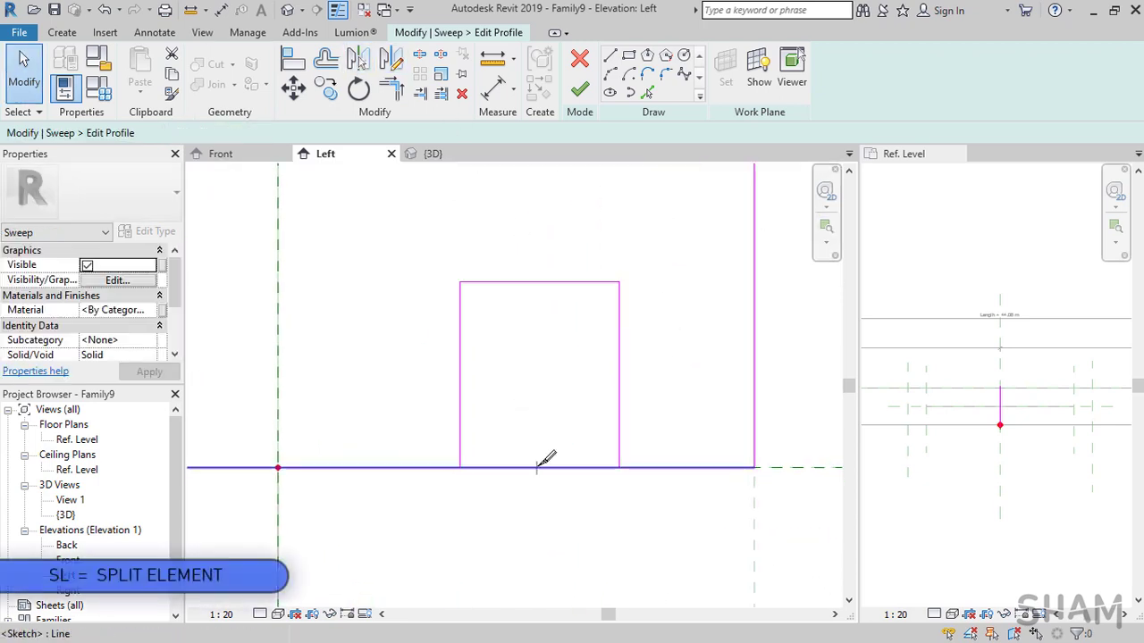
left_click(537, 467)
key("t")
key("r")
left_click(629, 470)
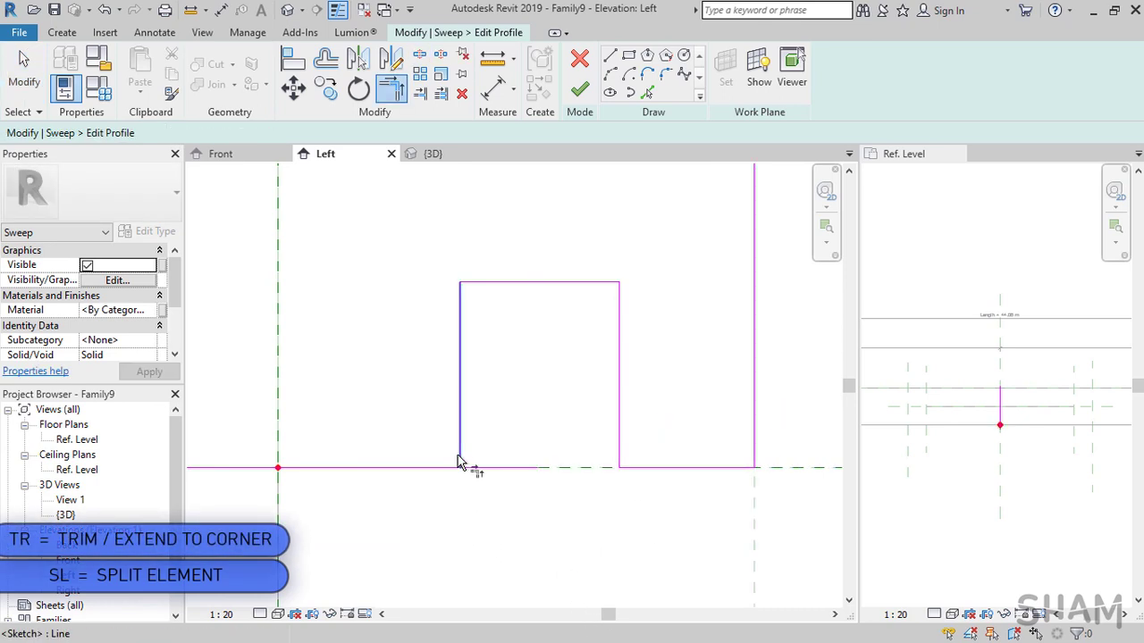
left_click(459, 455)
left_click(441, 468)
- Finish the notched profile sketch and complete the sweep
scroll(553, 490, "down", 10)
middle_click_drag(407, 489, 600, 454)
scroll(455, 537, "down", 3)
middle_click_drag(452, 539, 546, 479)
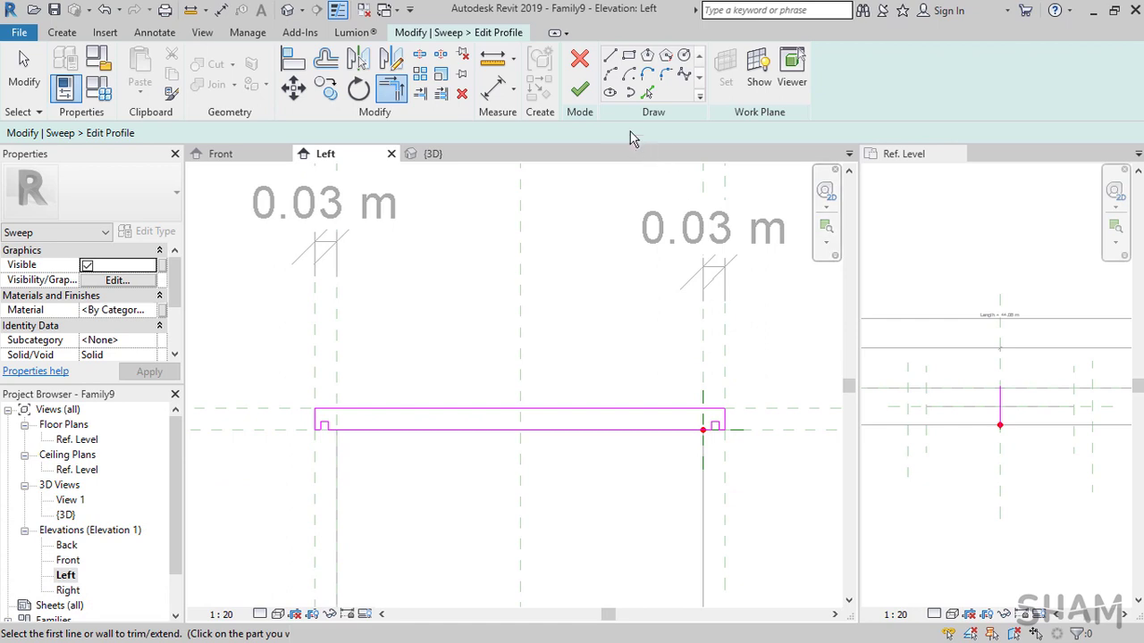
left_click(581, 93)
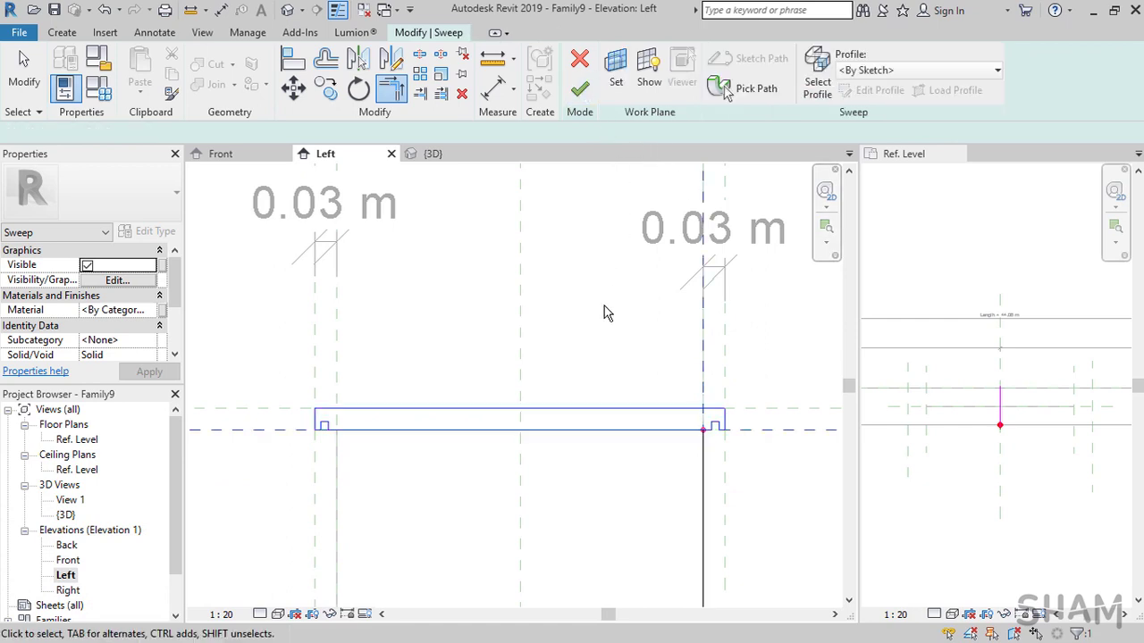
left_click(580, 88)
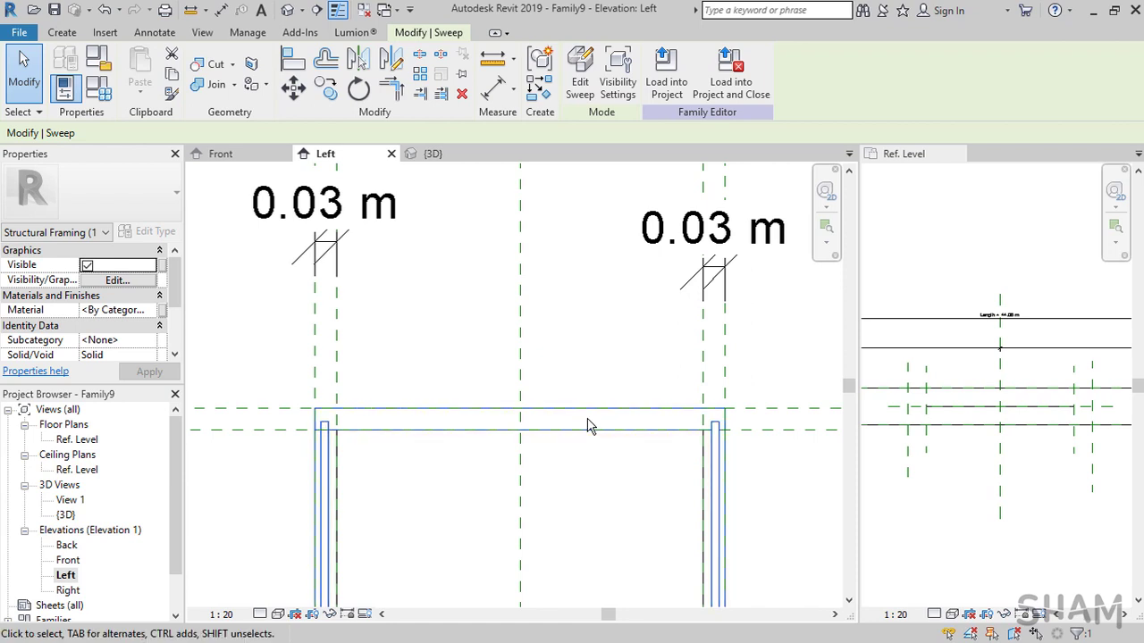
key("Escape")
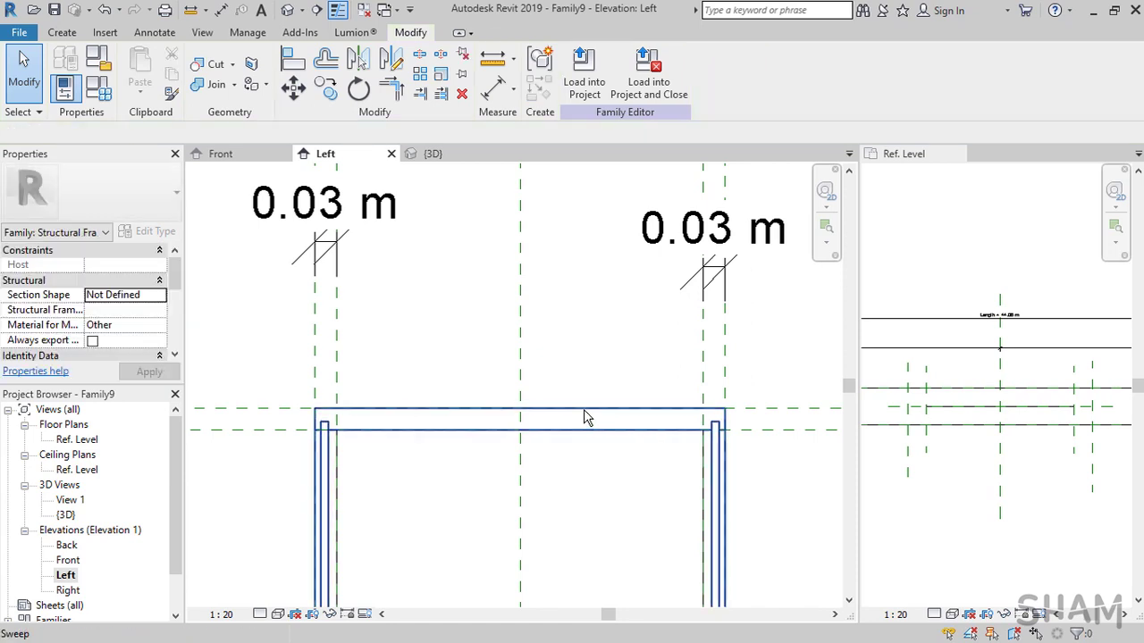
- Associate the sweep's material with a new type parameter named Tile_Material, grouped under Materials and Finishes
left_click(585, 417)
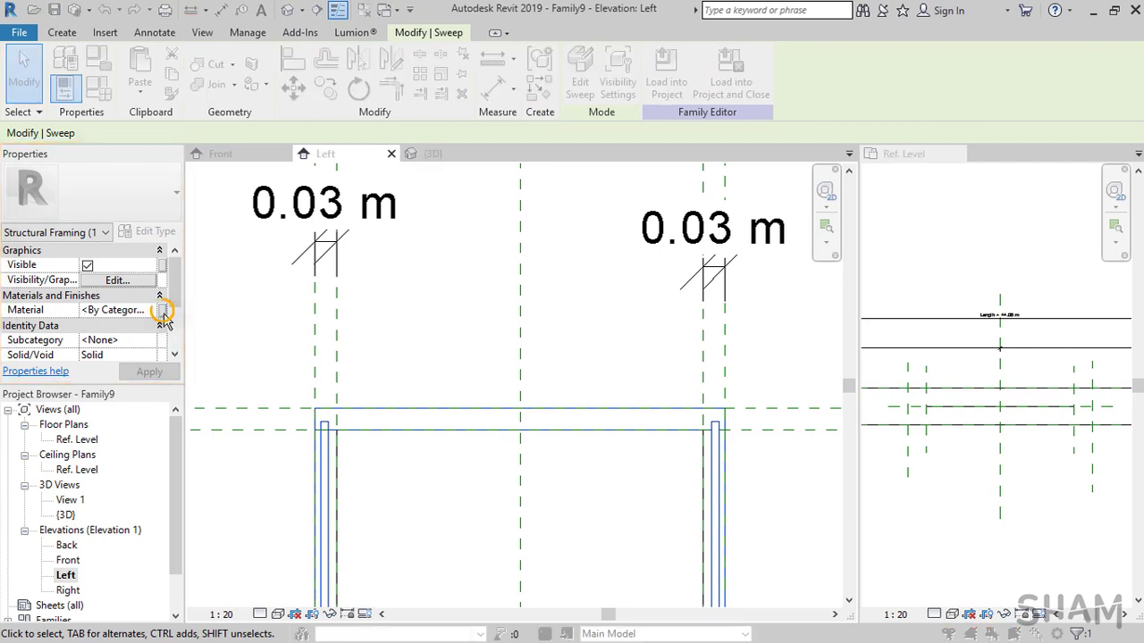
left_click(162, 311)
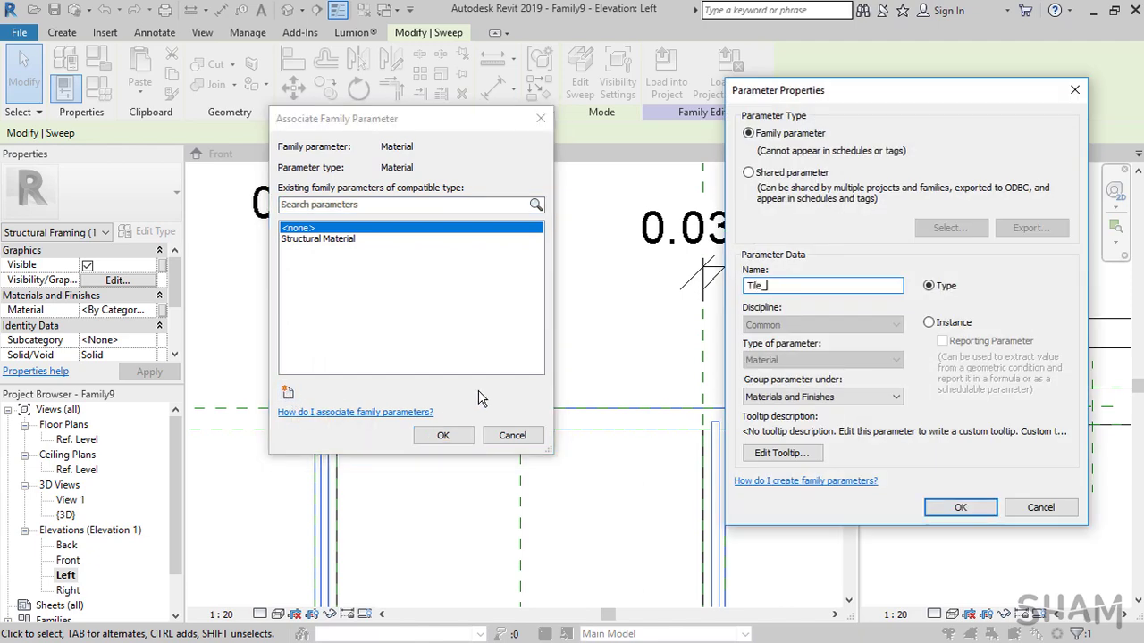
left_click(952, 509)
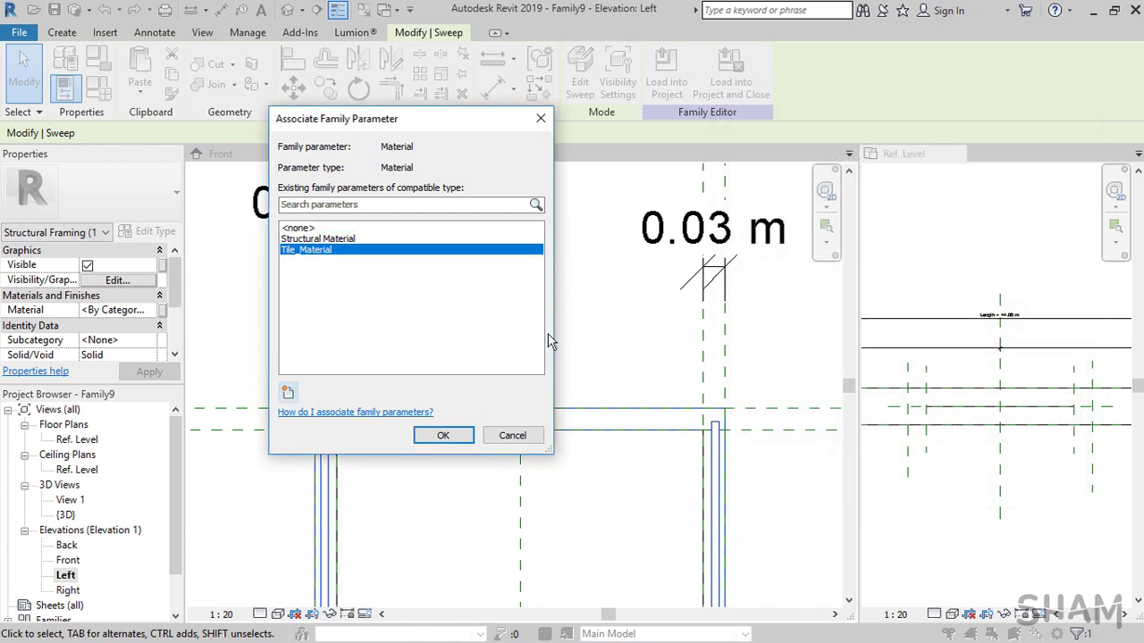
left_click(449, 435)
- Associate the beam extrusion's material with a new type parameter named Beam_Material, grouped under Materials and Finishes
scroll(478, 411, "down", 4)
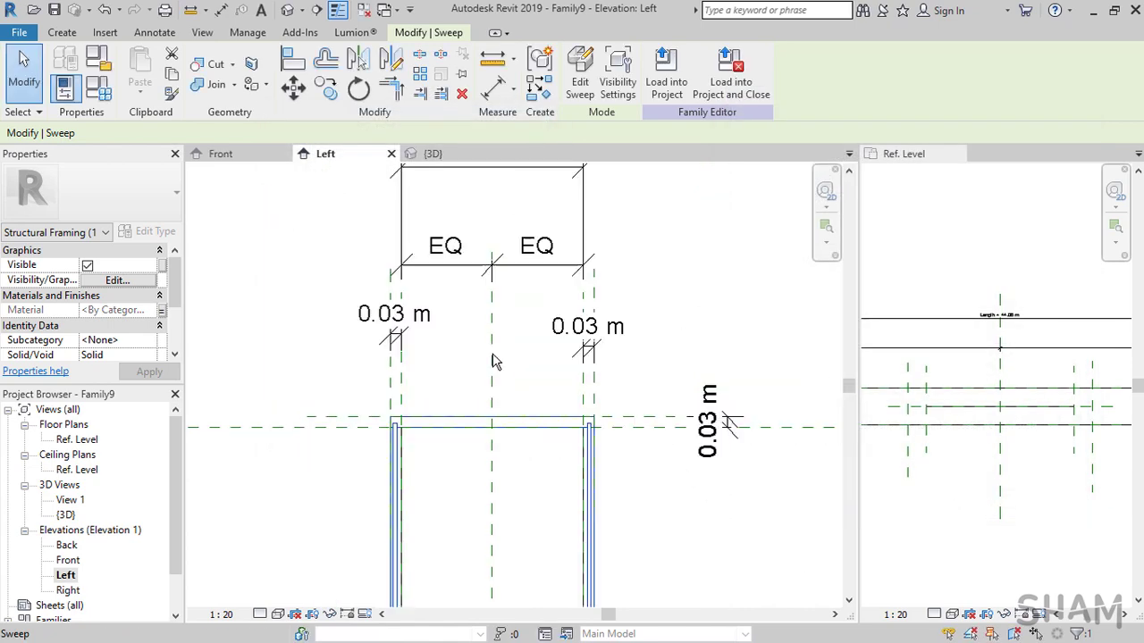
middle_click_drag(529, 514, 513, 224)
left_click(490, 483)
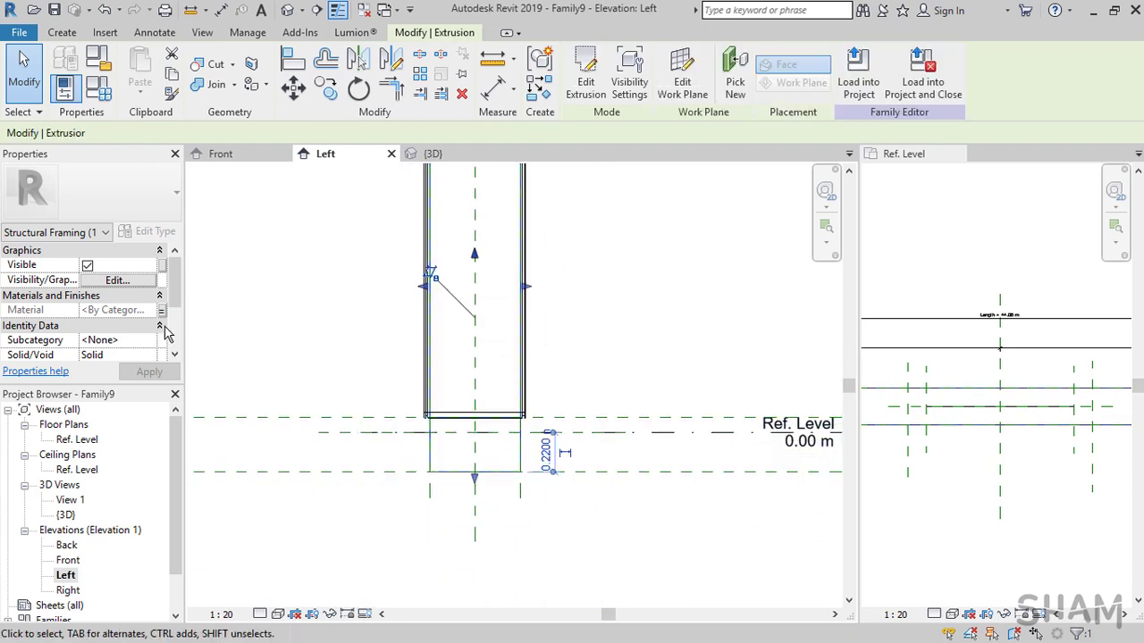
left_click_drag(169, 300, 177, 317)
left_click(163, 309)
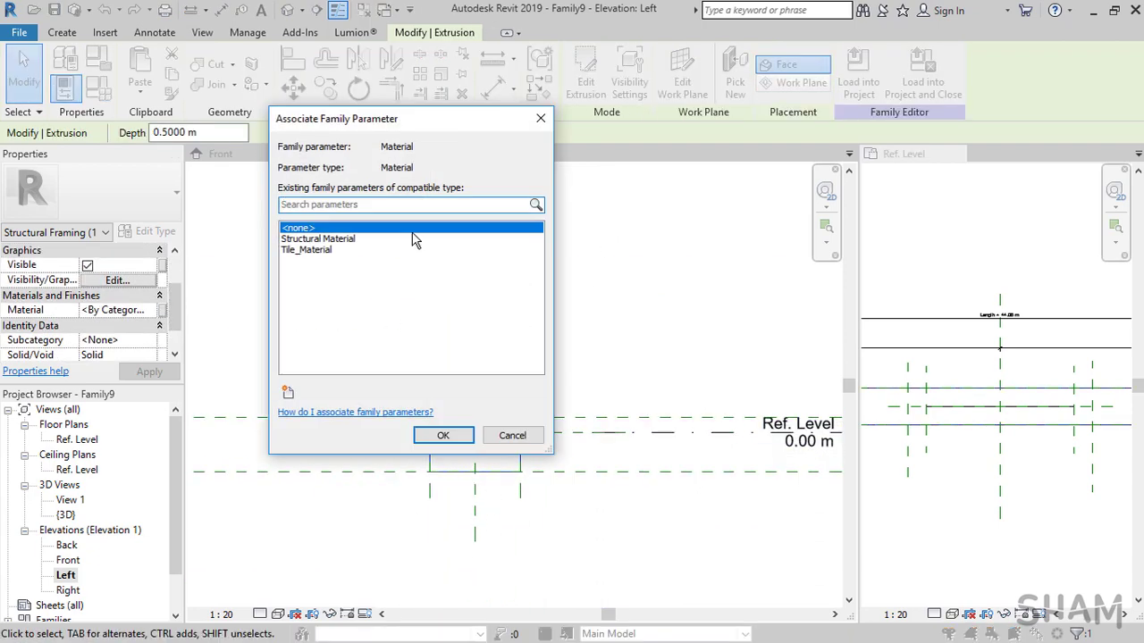
left_click_drag(394, 121, 676, 100)
left_click(569, 375)
type("Beam_Material")
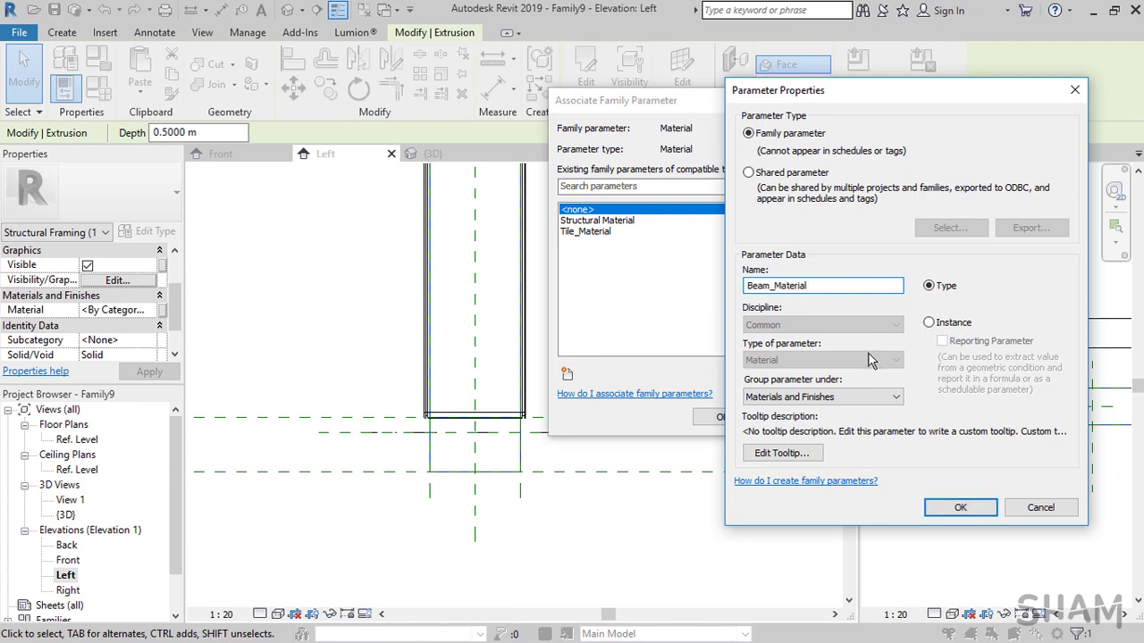
left_click(978, 520)
left_click(730, 417)
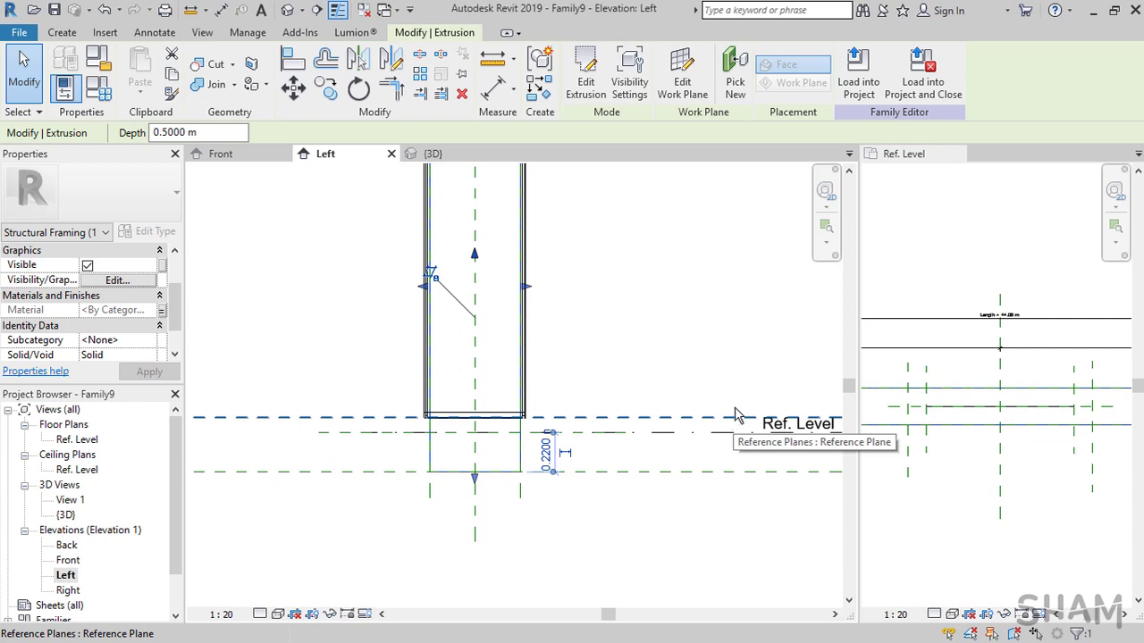
- Load the finished beam family into the FIAT DOCUMENTATION project
left_click(600, 337)
scroll(603, 337, "down", 2)
middle_click_drag(603, 337, 500, 393)
scroll(503, 378, "up", 1)
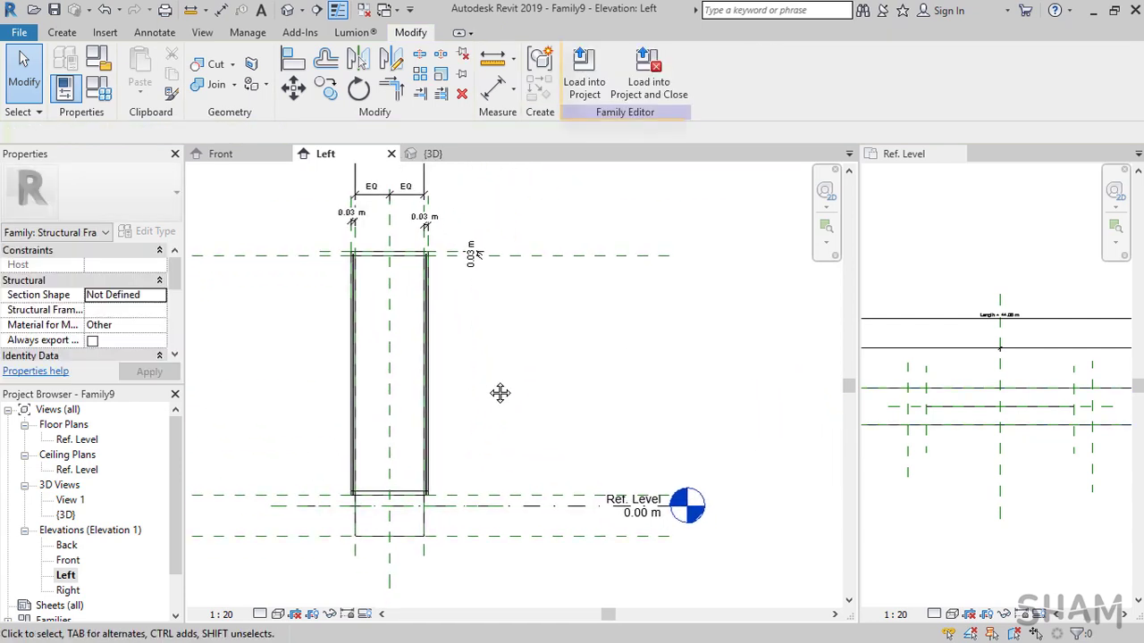
left_click(596, 83)
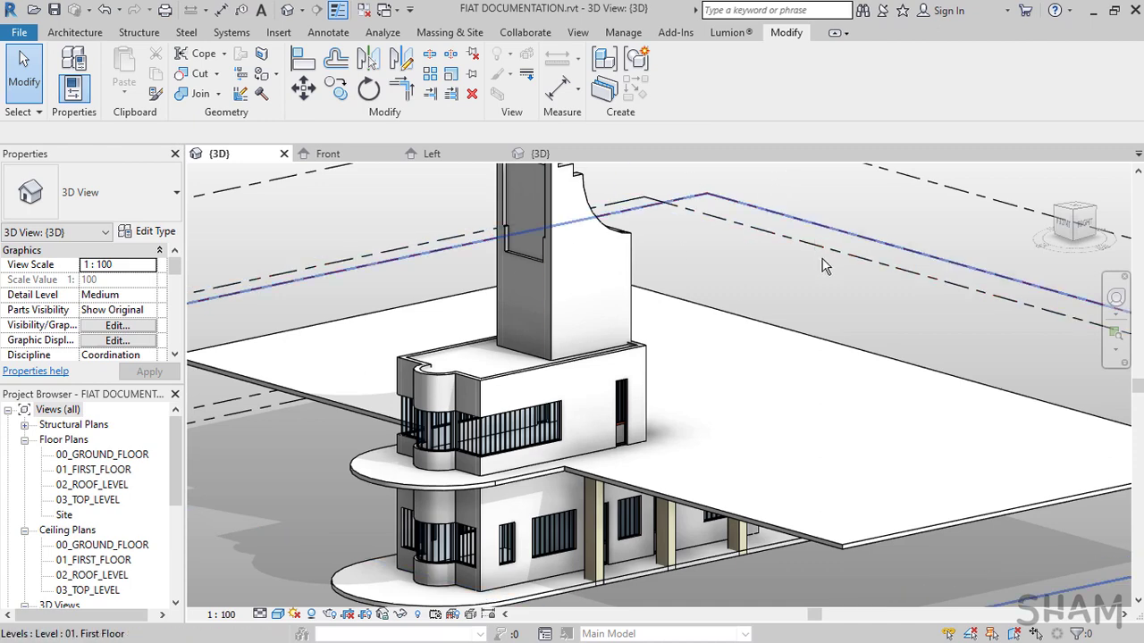
left_click(139, 32)
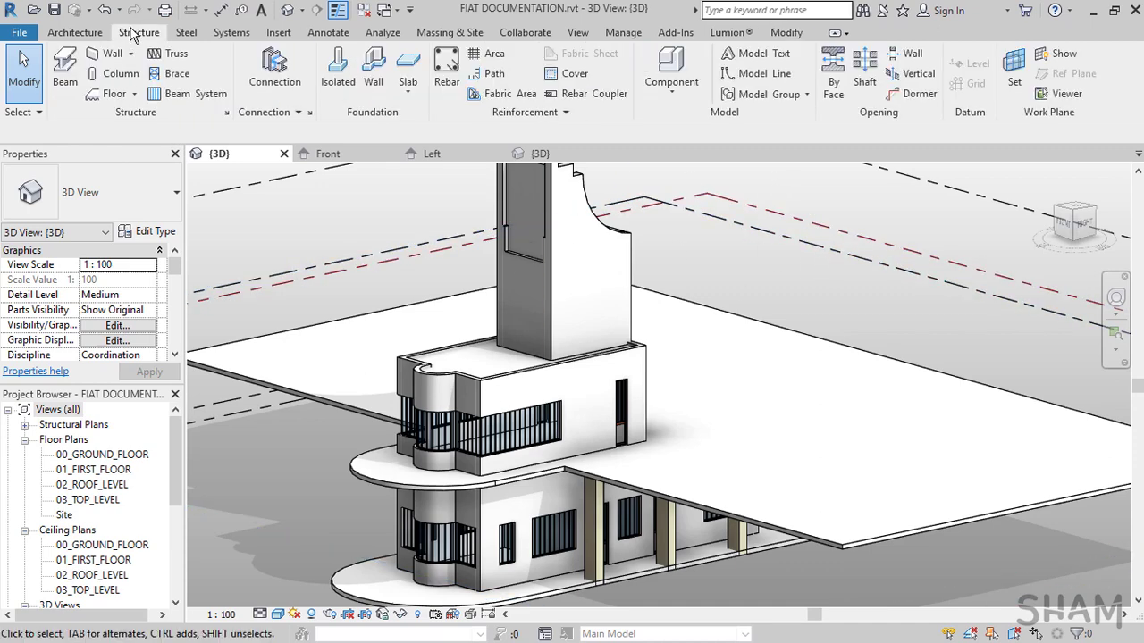
left_click(69, 82)
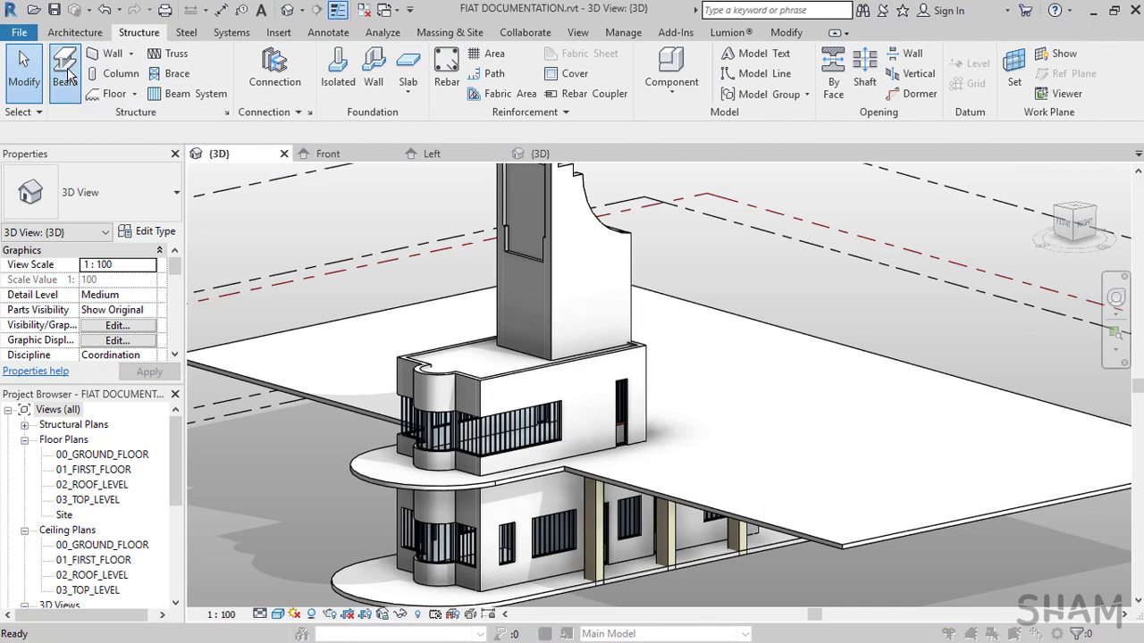
key("Escape")
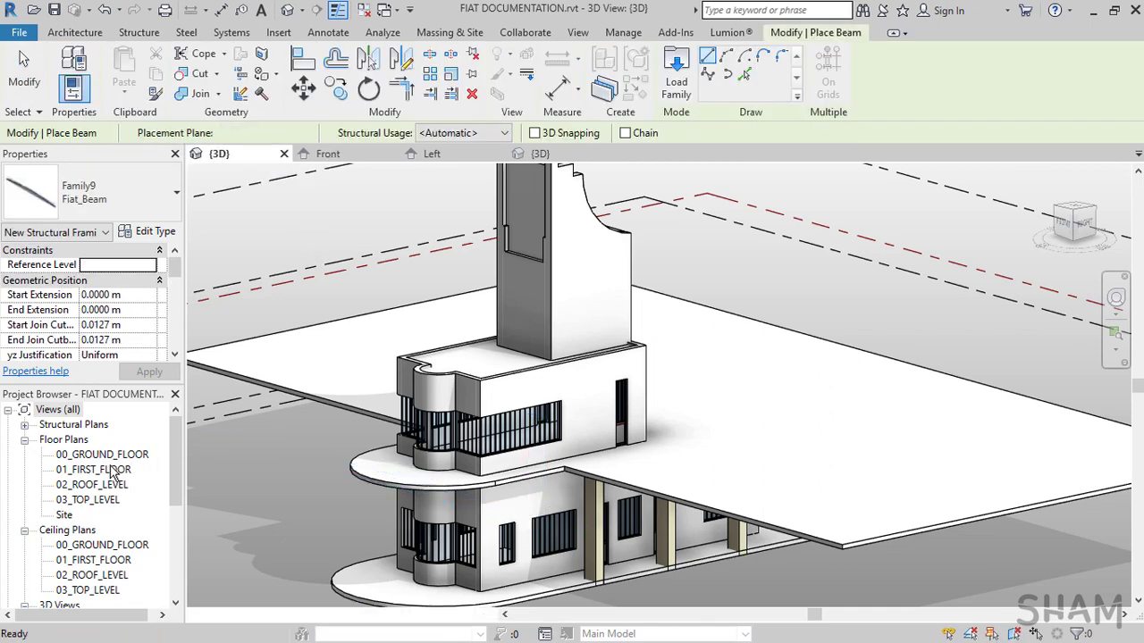
key("Escape")
- Place a Fiat_Beam along grid 1 on the 01_FIRST_FLOOR floor plan, spanning from one floor slab edge to the other
double_click(112, 474)
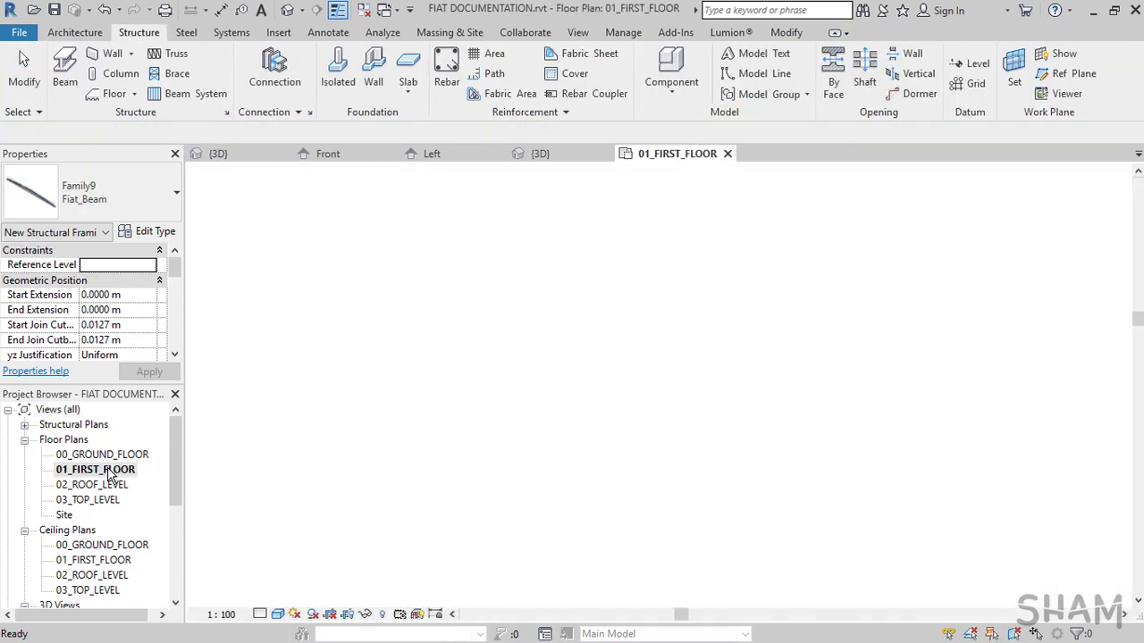
key("b")
key("m")
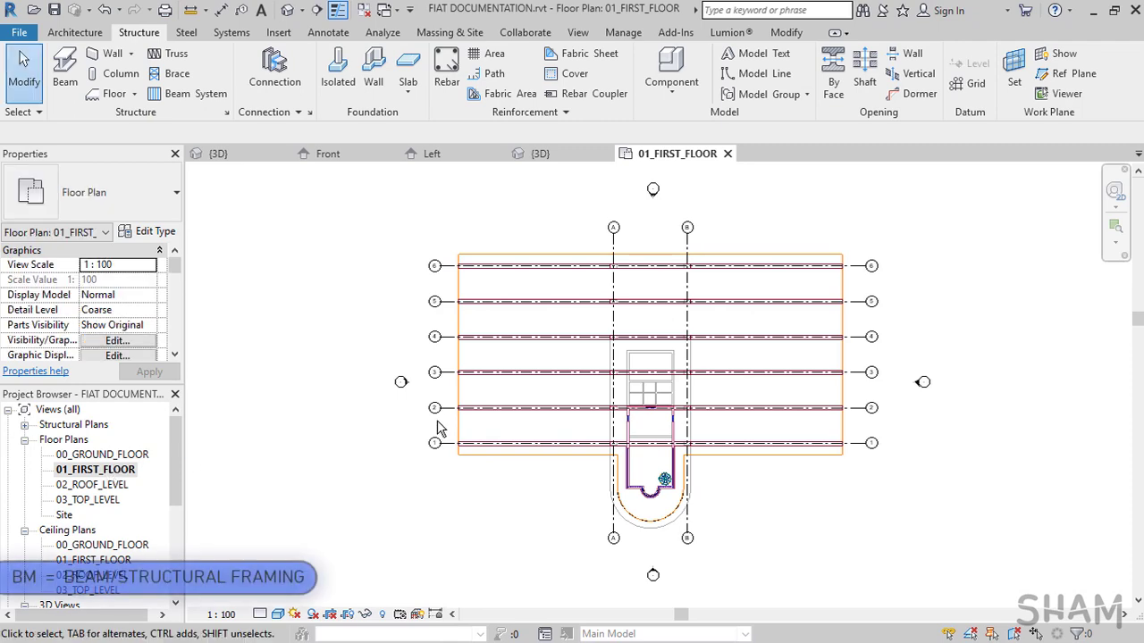
scroll(456, 438, "up", 6)
scroll(454, 384, "up", 2)
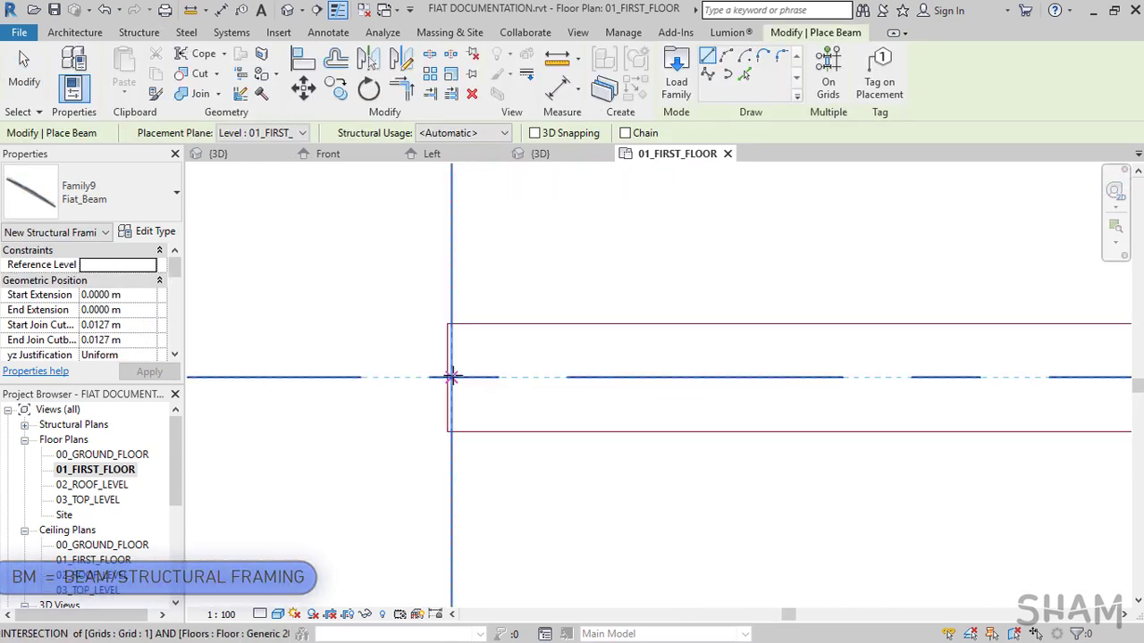
left_click(448, 378)
scroll(533, 382, "down", 11)
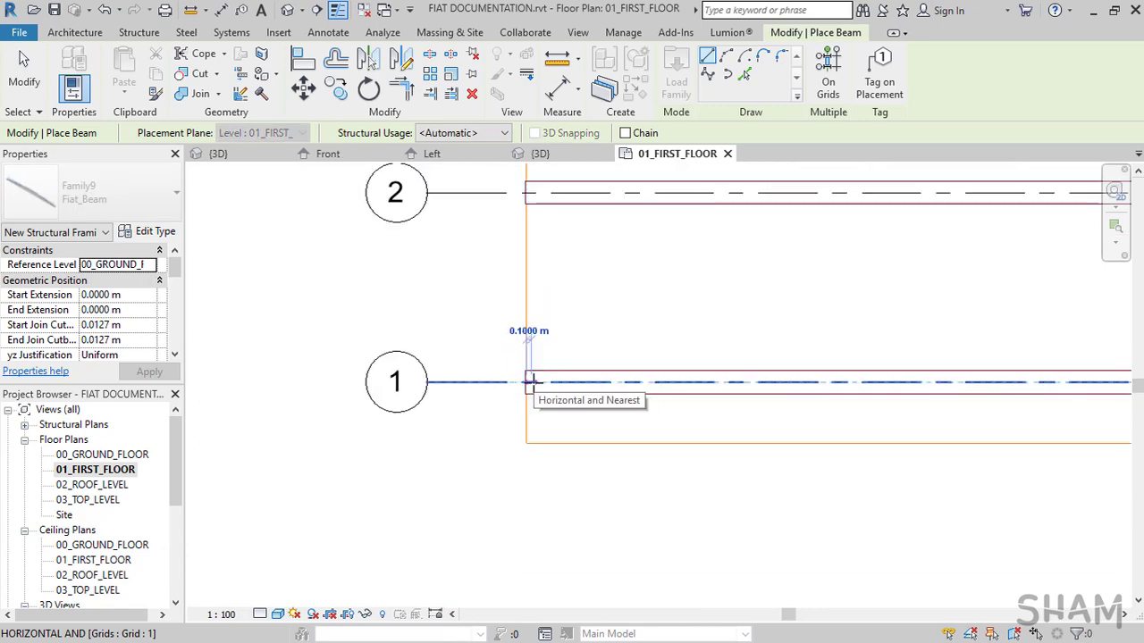
middle_click_drag(682, 388, 194, 380)
scroll(544, 377, "up", 6)
scroll(573, 367, "up", 4)
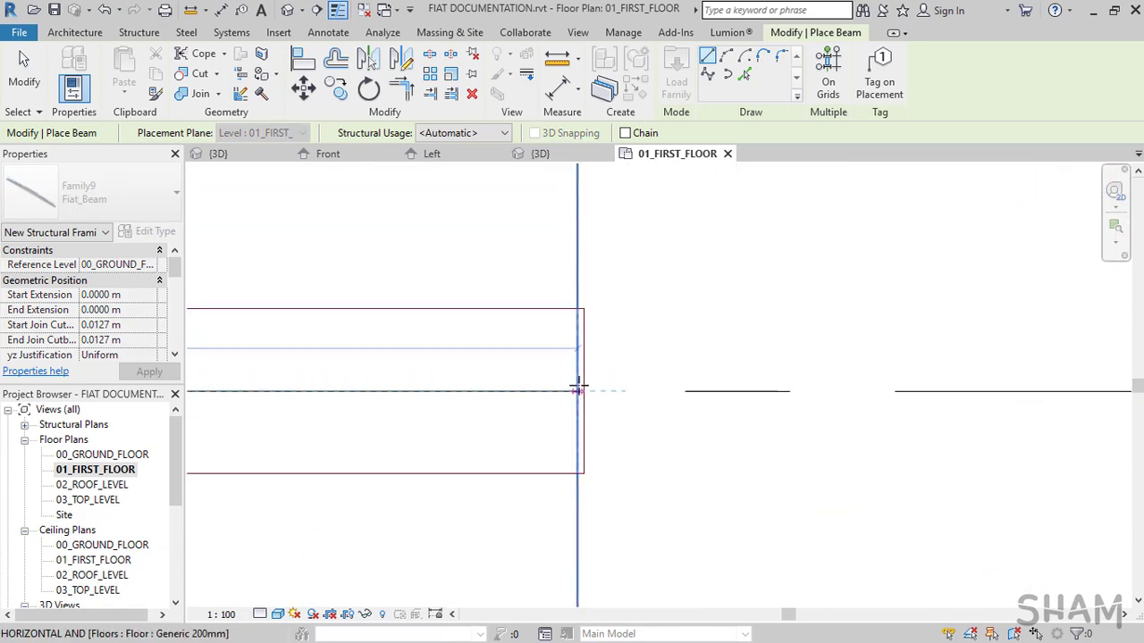
left_click(578, 399)
- Open the South elevation and set its visual style to Shaded
scroll(589, 399, "down", 7)
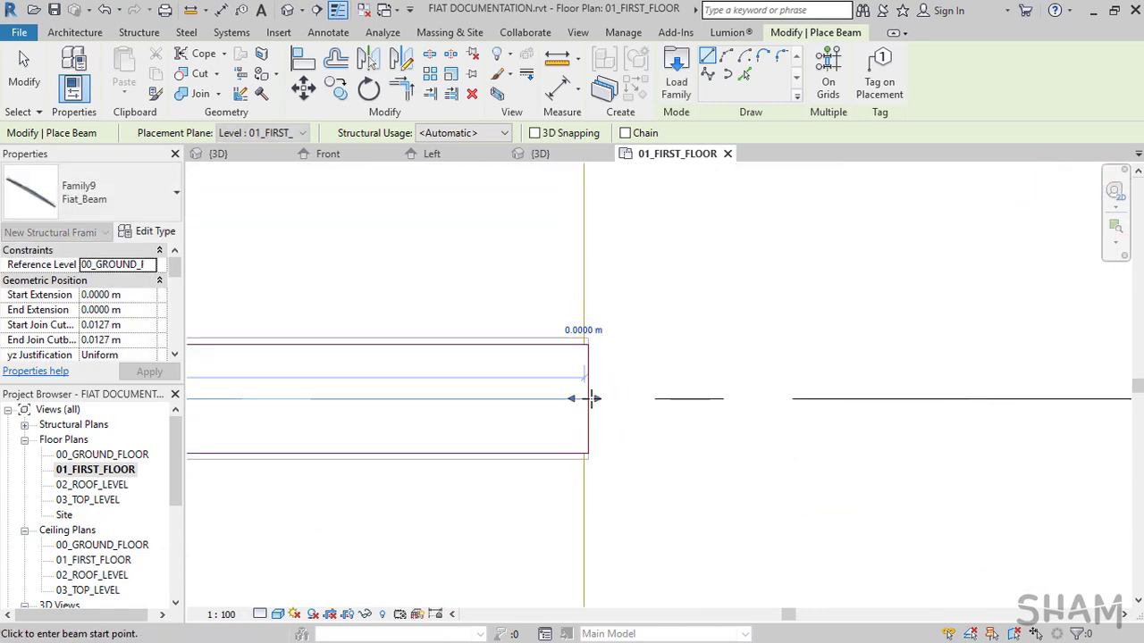
middle_click_drag(459, 452, 781, 378)
scroll(116, 475, "down", 1)
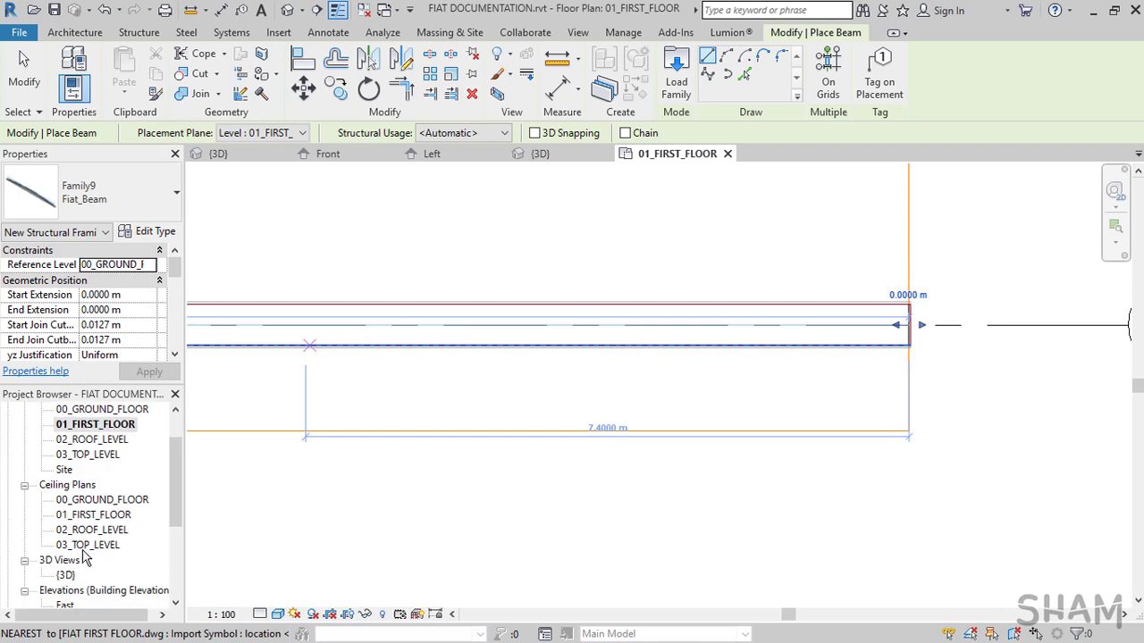
scroll(85, 559, "down", 2)
double_click(71, 547)
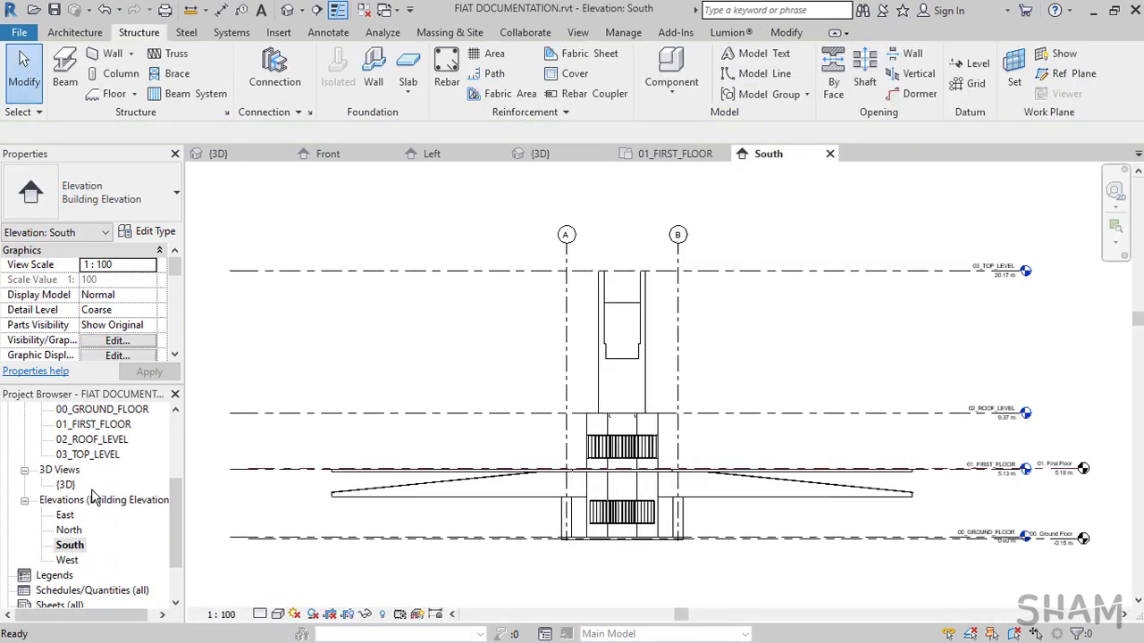
scroll(541, 508, "up", 3)
middle_click_drag(590, 363, 538, 450)
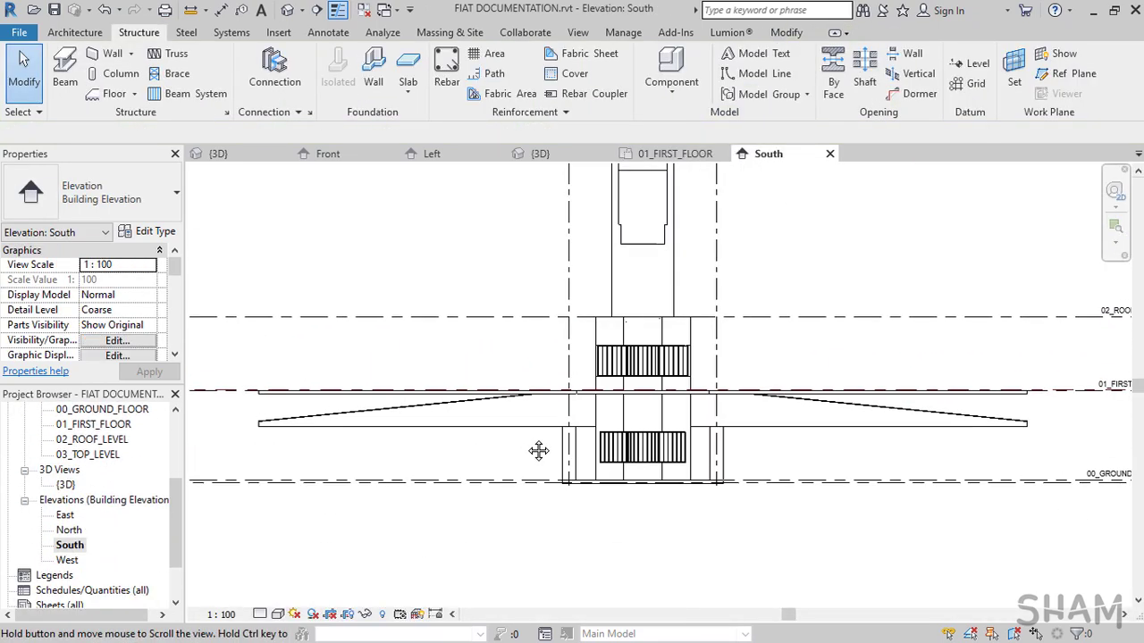
left_click(277, 614)
left_click(304, 578)
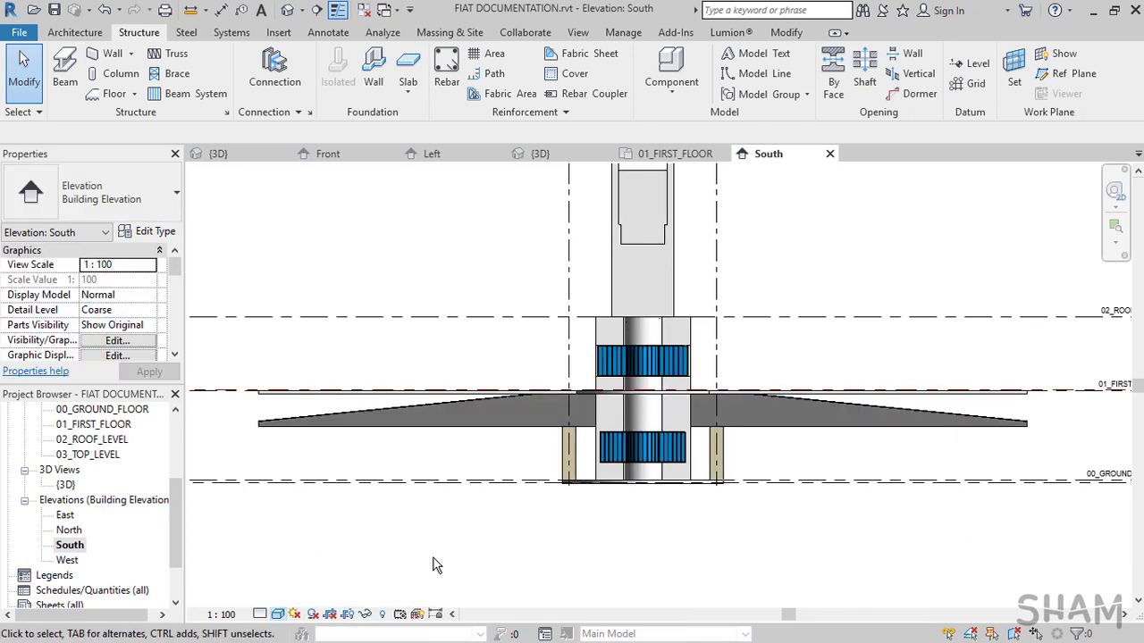
- Add an aligned dimension between the 01_FIRST_FLOOR level and the beam's elevation centre line, placed beyond the beam's tapered end
left_click(907, 433)
middle_click_drag(1024, 436, 827, 458)
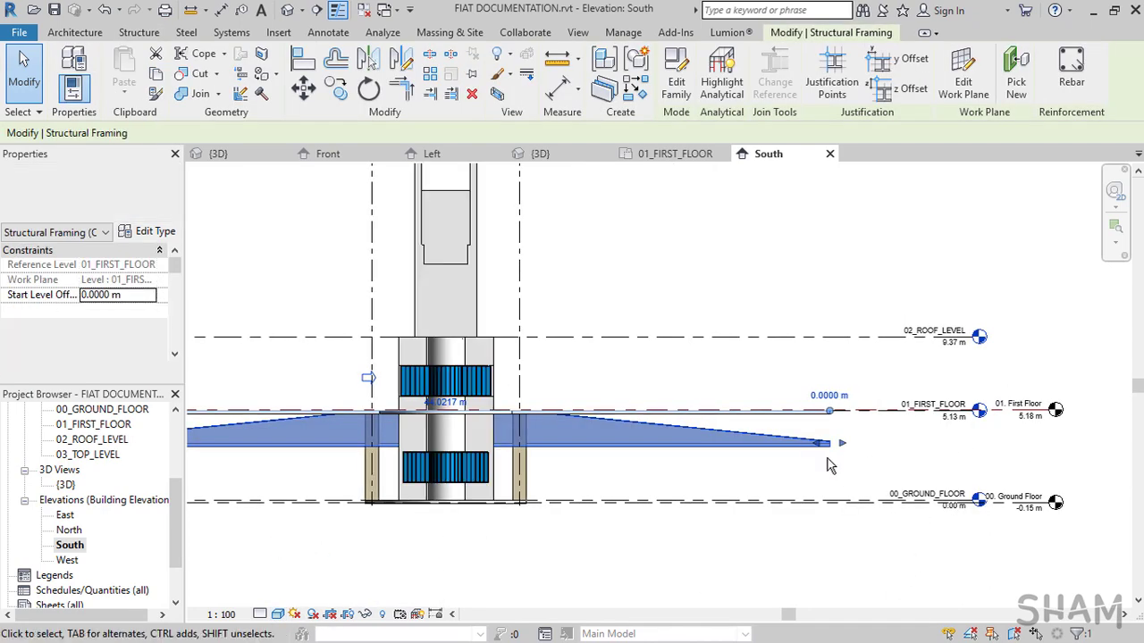
scroll(828, 458, "up", 3)
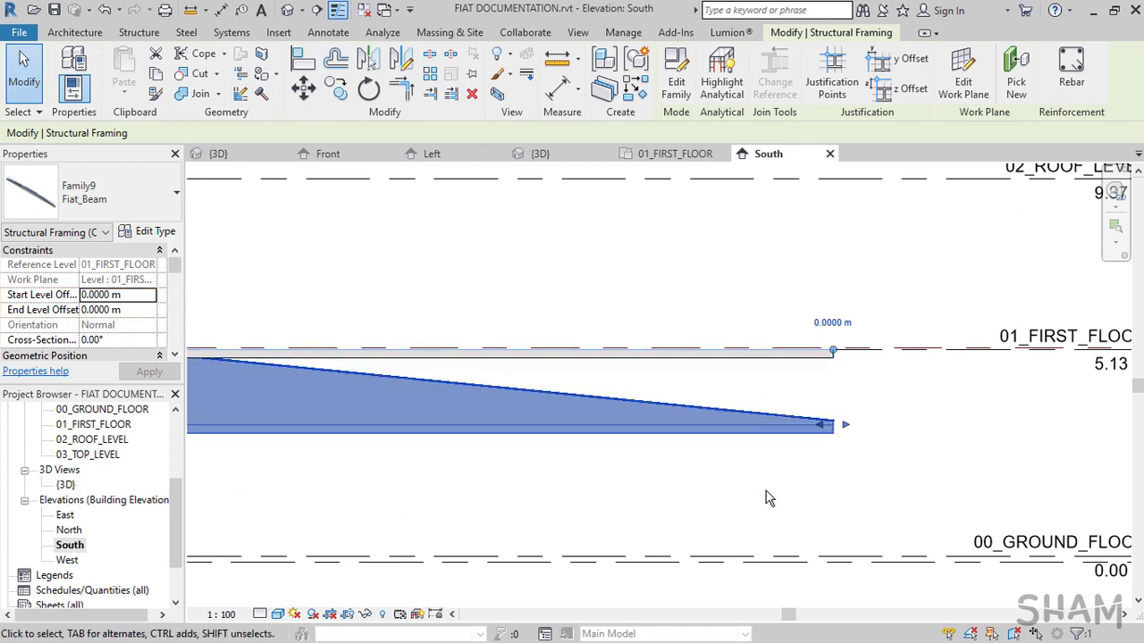
left_click(558, 91)
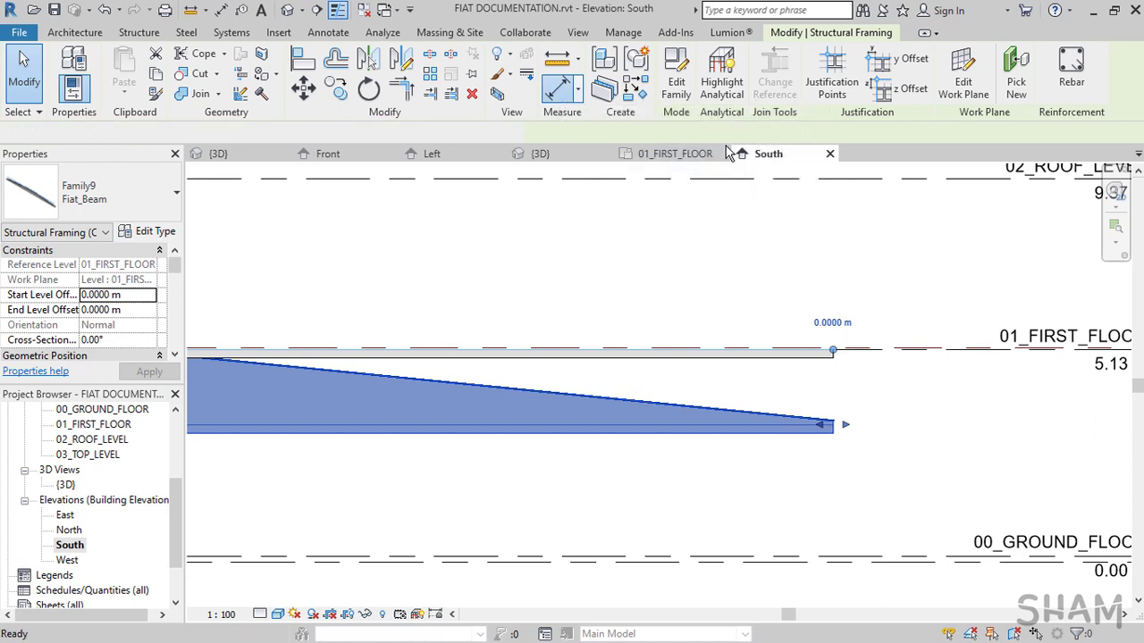
key("d")
key("i")
scroll(930, 351, "up", 2)
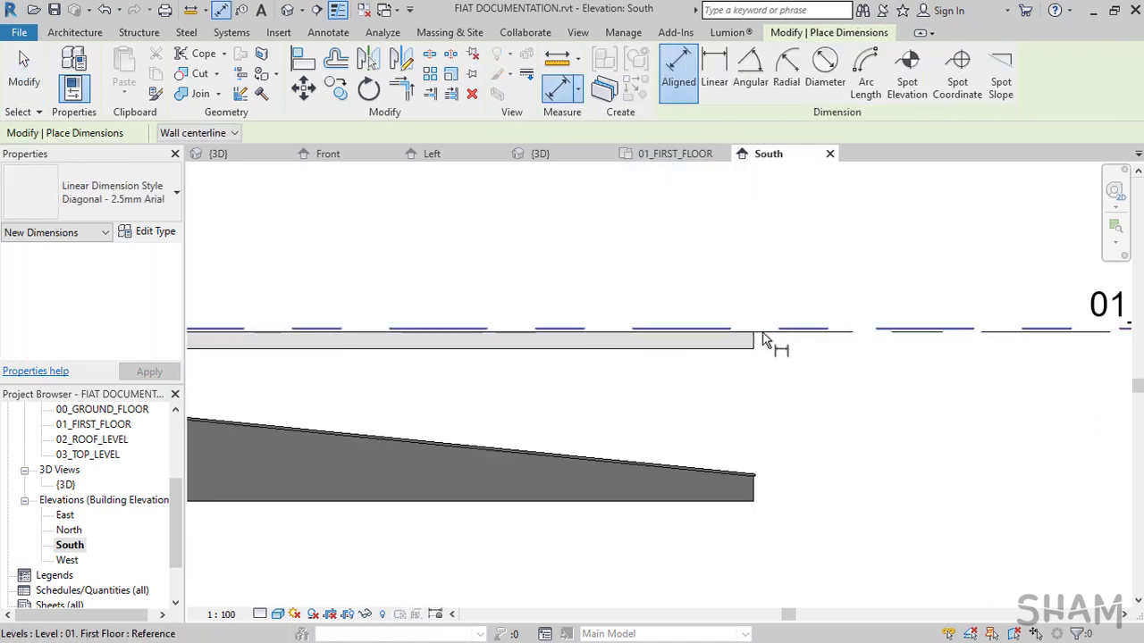
left_click(764, 342)
left_click(750, 487)
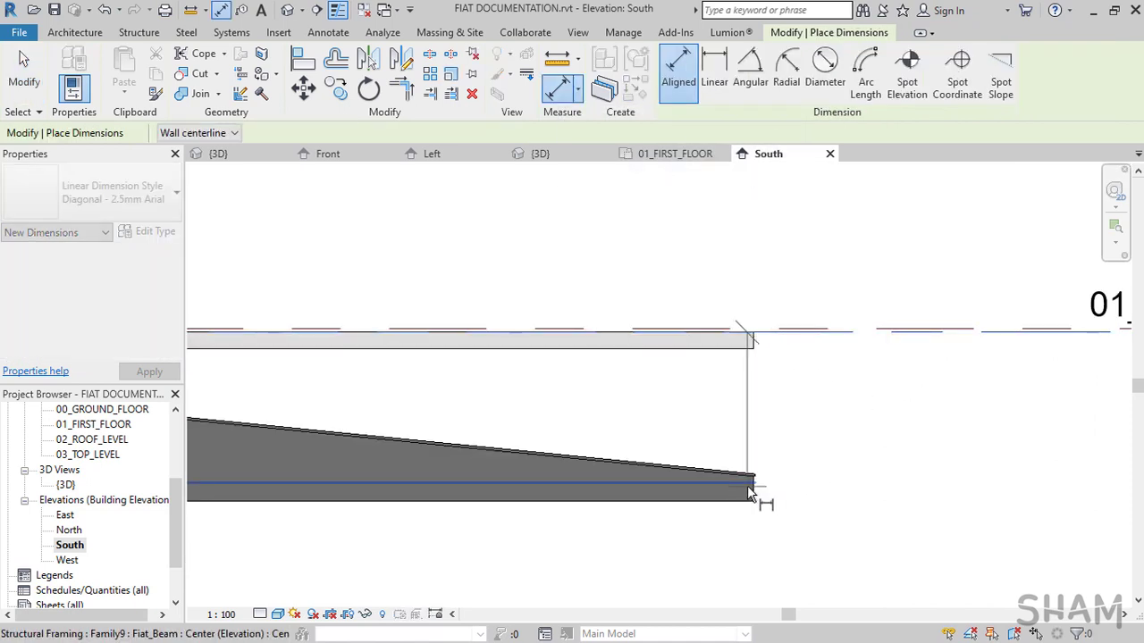
left_click(885, 500)
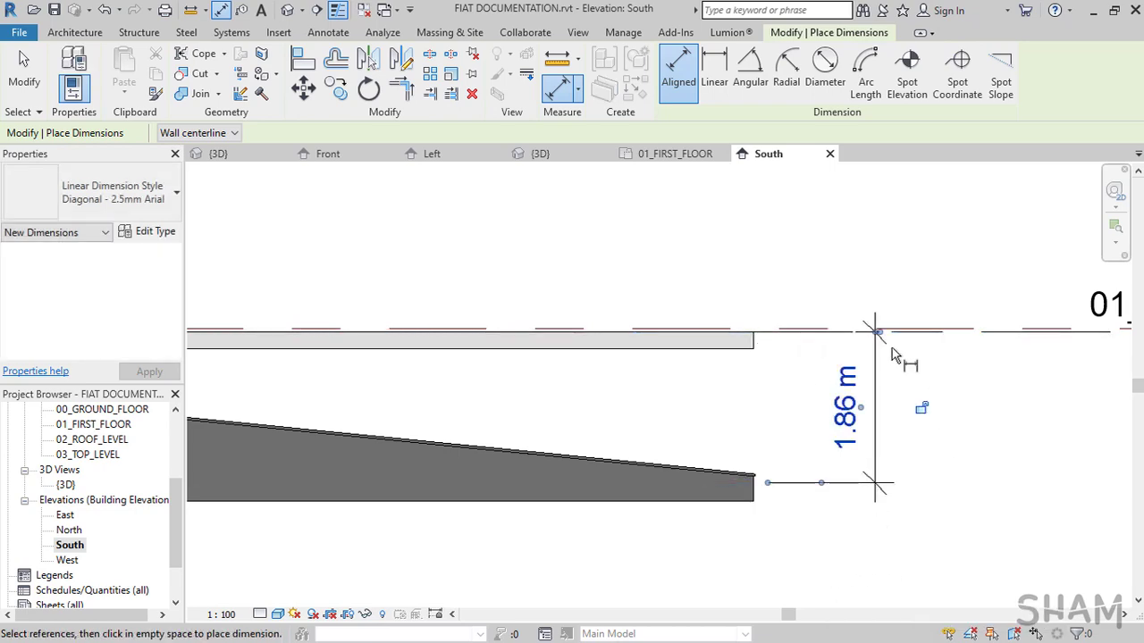
key("Escape")
key("Escape")
- Set the beam's start and end level offsets to 1.86 m
left_click(706, 482)
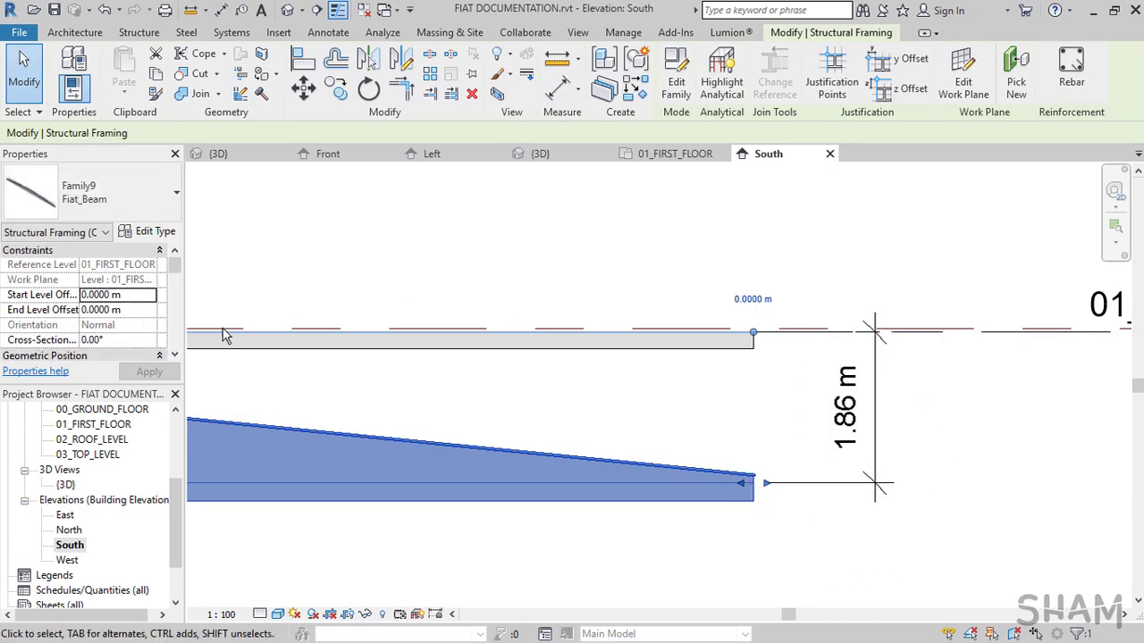
type("1.86")
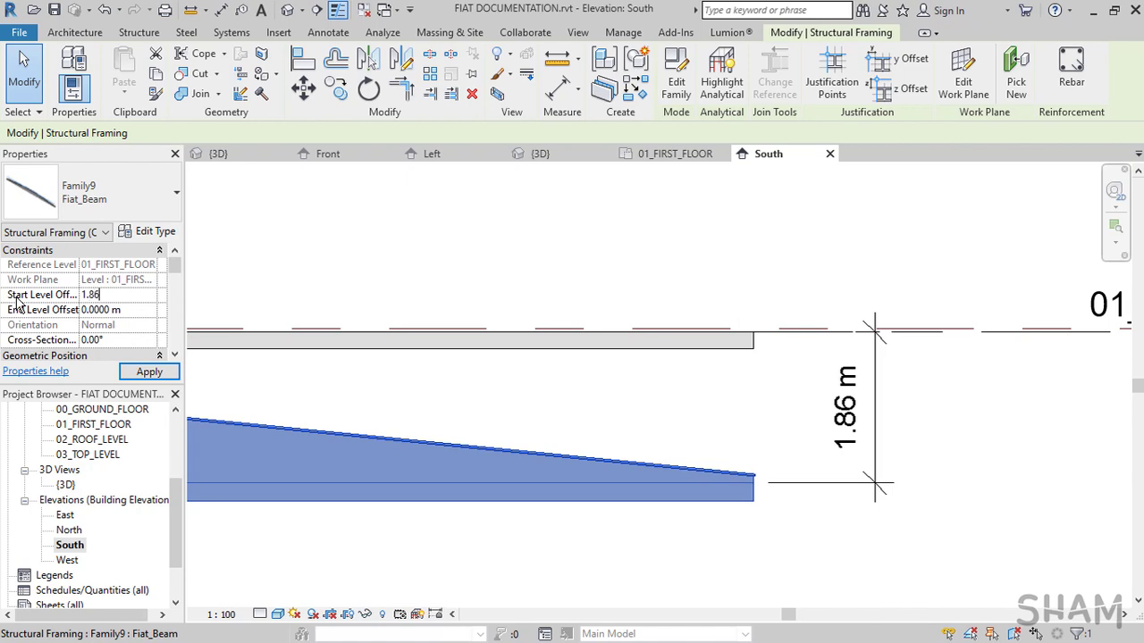
key("Tab")
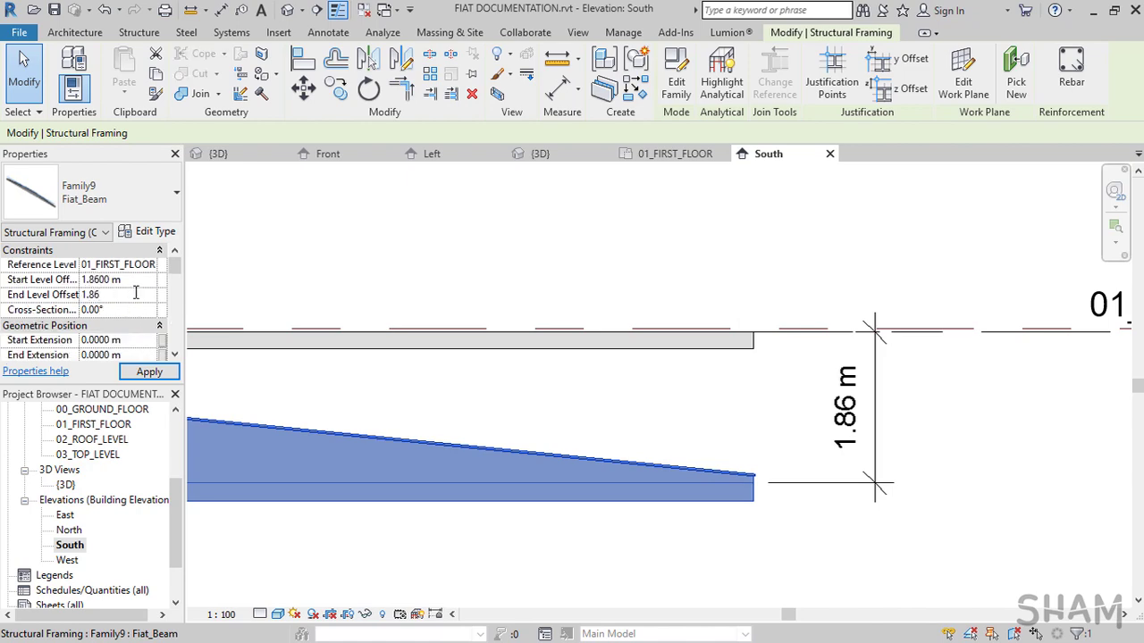
type("1.86")
key("Return")
- Open the project's 3D view and examine the tapered beams over the floor slab from the other side of the building
left_click(252, 158)
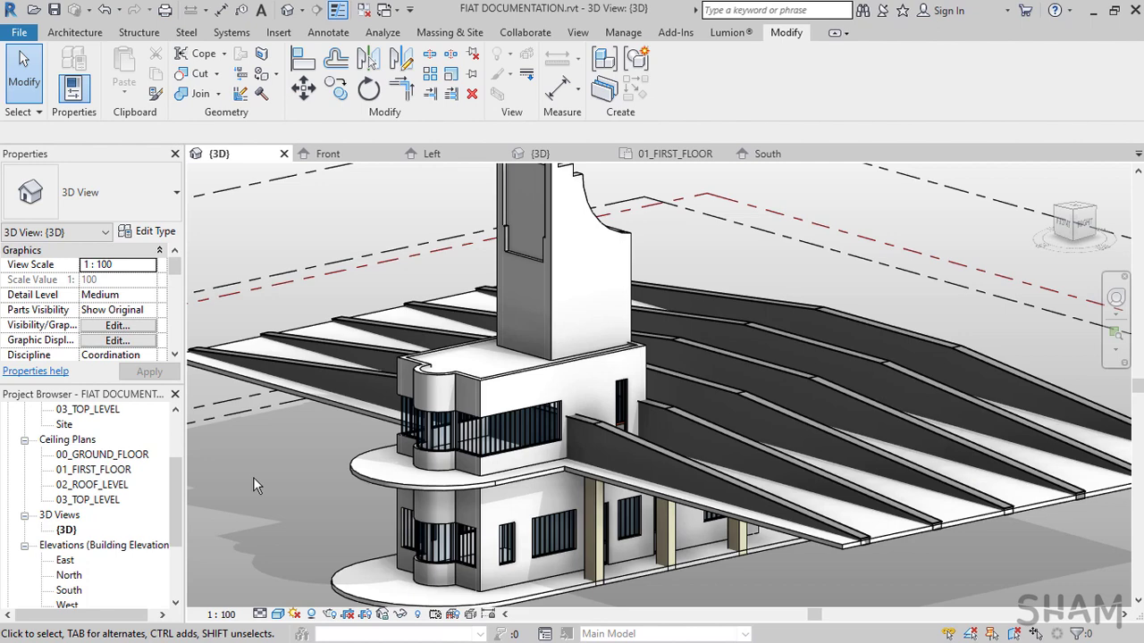
scroll(384, 472, "down", 3)
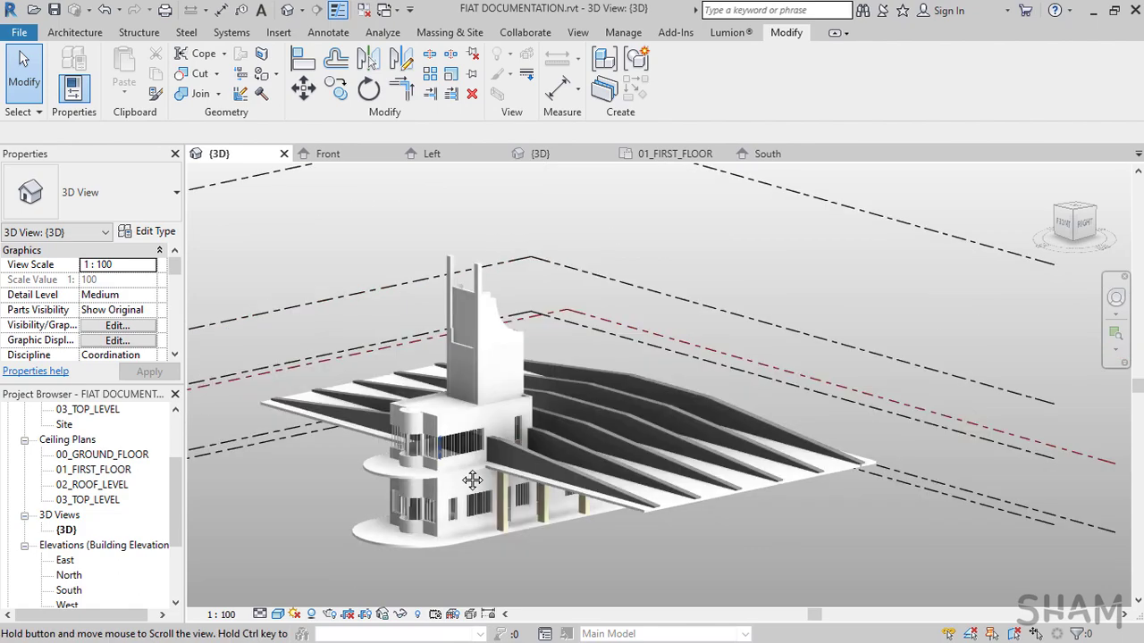
middle_click_drag(472, 480, 759, 530)
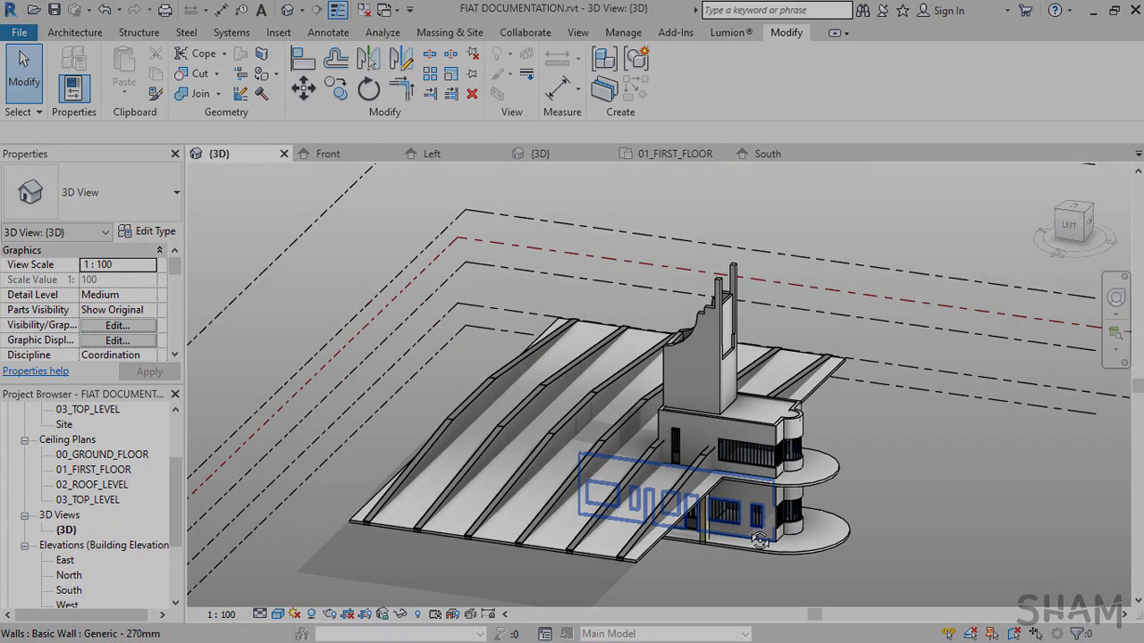